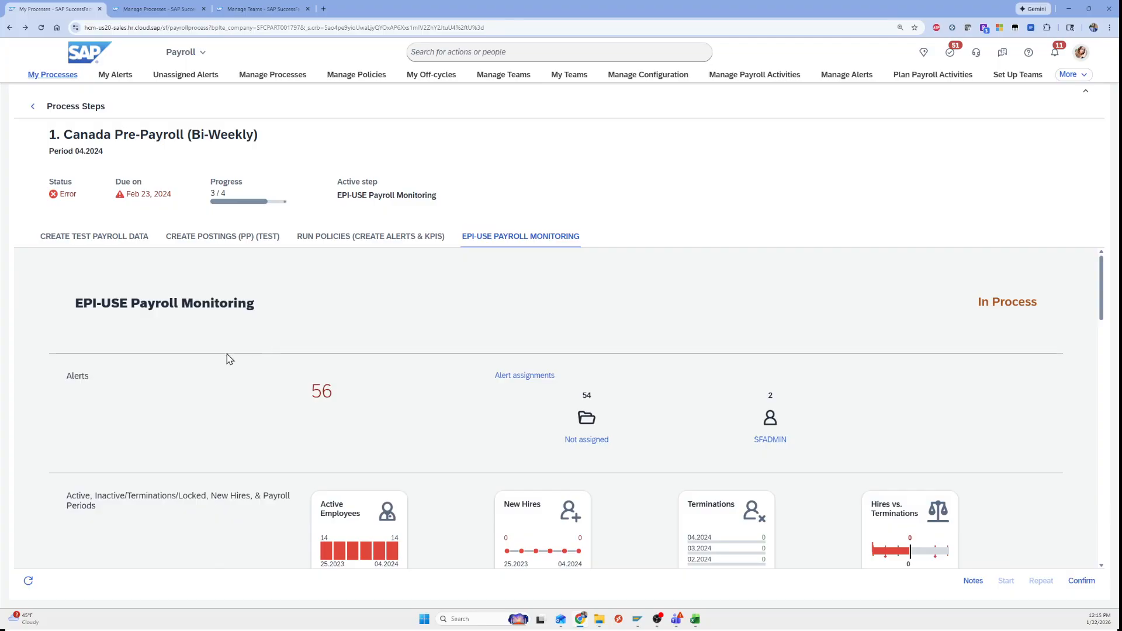
- Open the EPI-USE Payroll Monitoring step's alert assignments in the By Processor view
left_click_drag(66, 378, 118, 378)
left_click(119, 378)
left_click(529, 378)
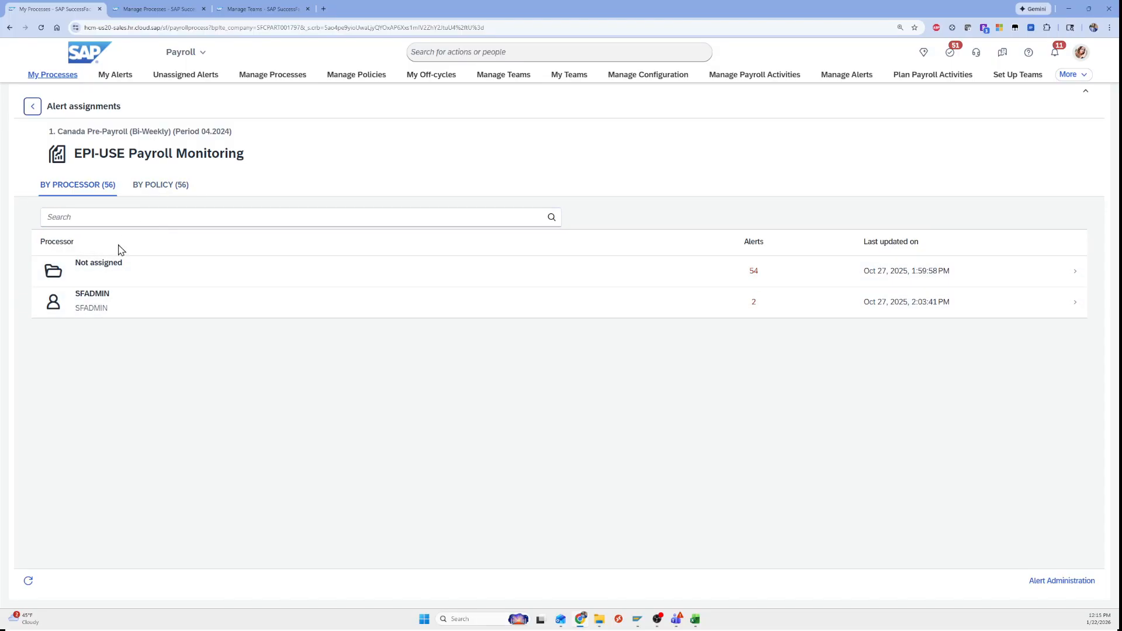
- Inspect the 54 unassigned EPI-USE Canada Localized Alerts rules, cancelling the processor assignment
left_click(110, 264)
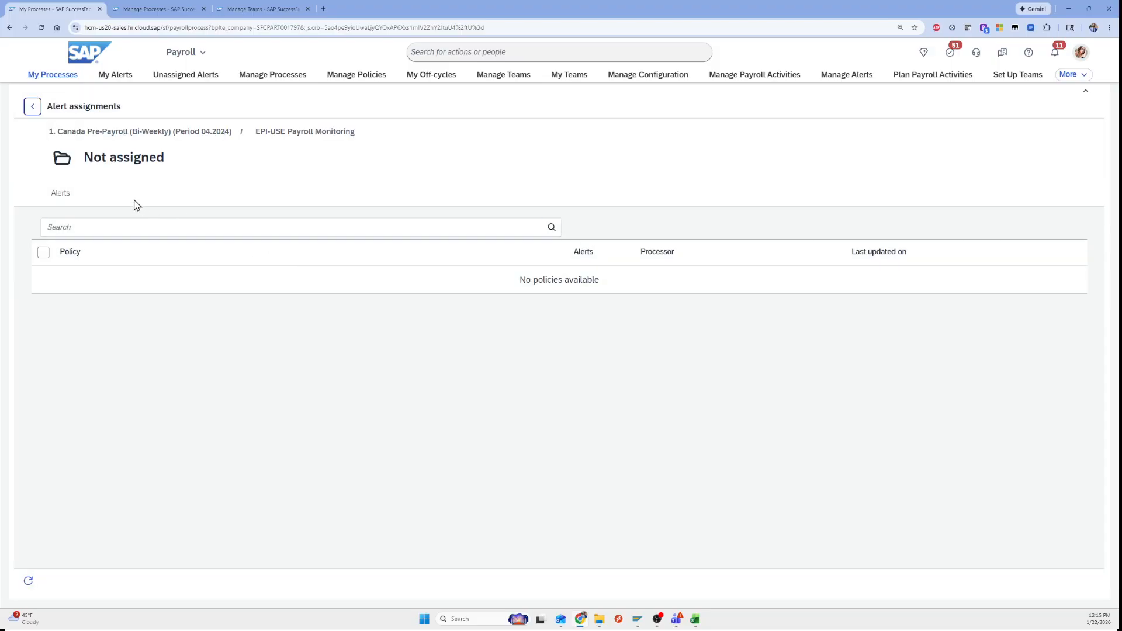
left_click(571, 285)
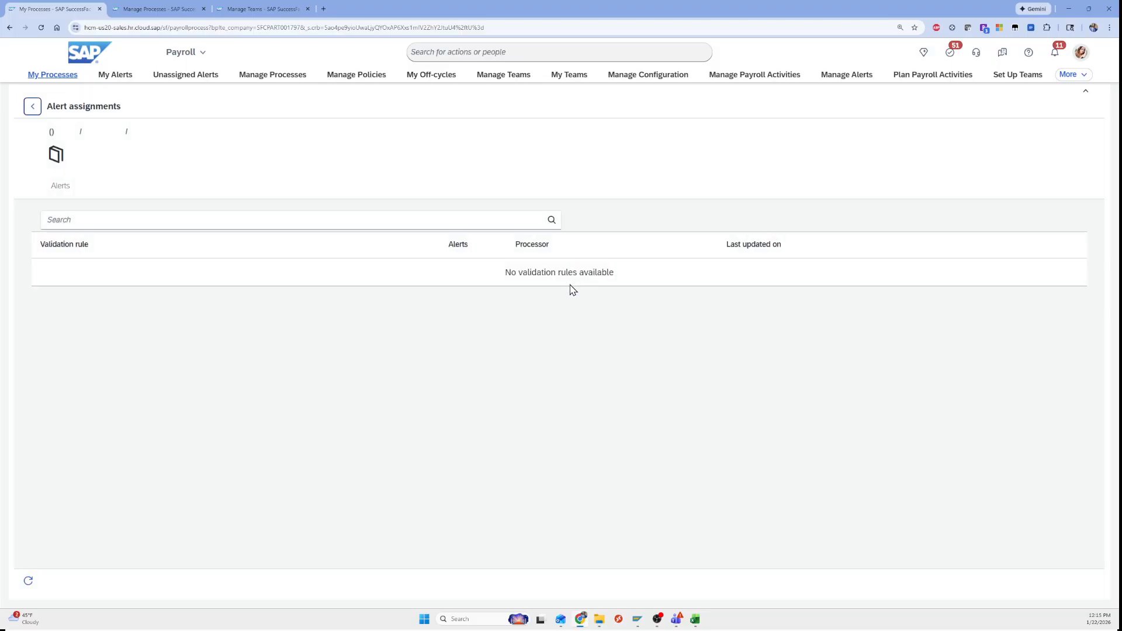
left_click(566, 272)
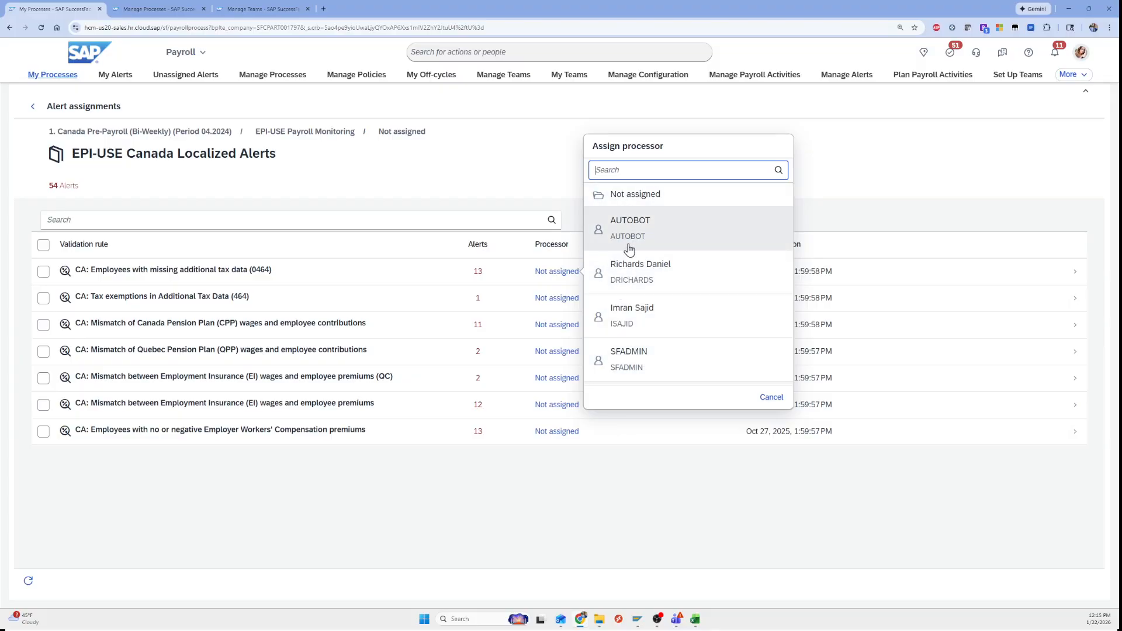
left_click(778, 403)
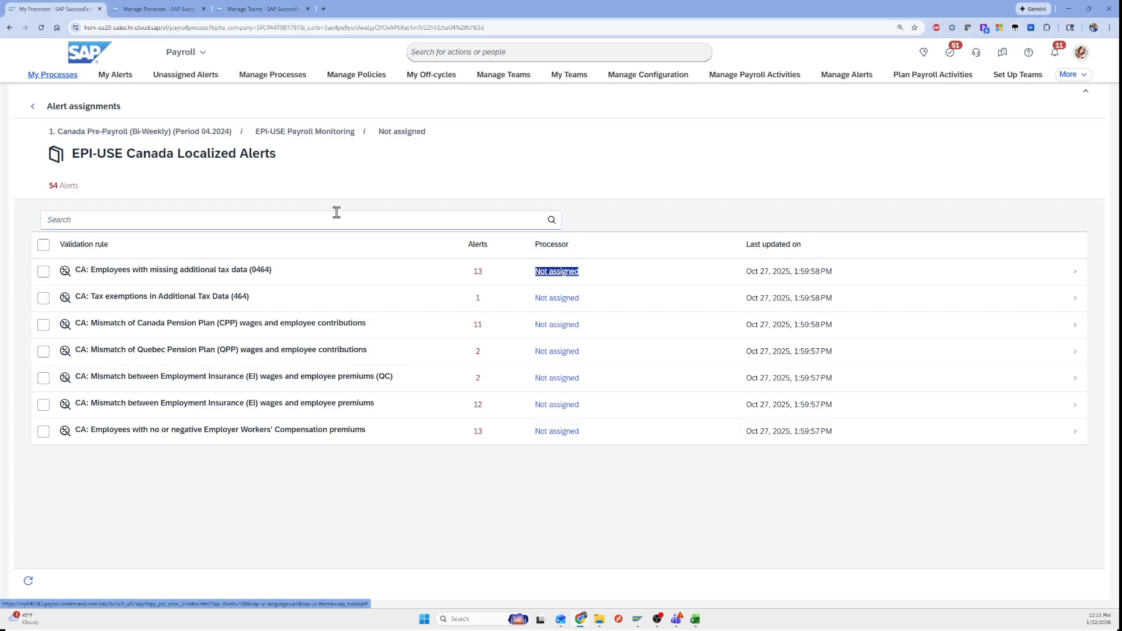
left_click(25, 115)
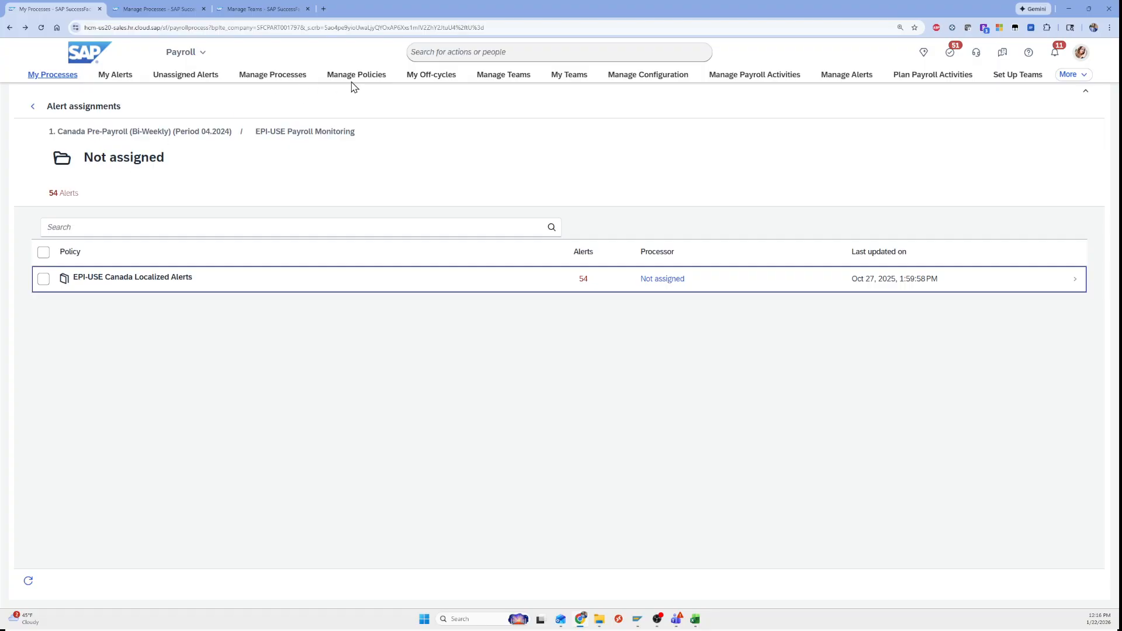
- Open the Canada Pre-Payroll (Bi-Weekly) team setup from Manage Teams and edit its draft version
left_click(503, 76)
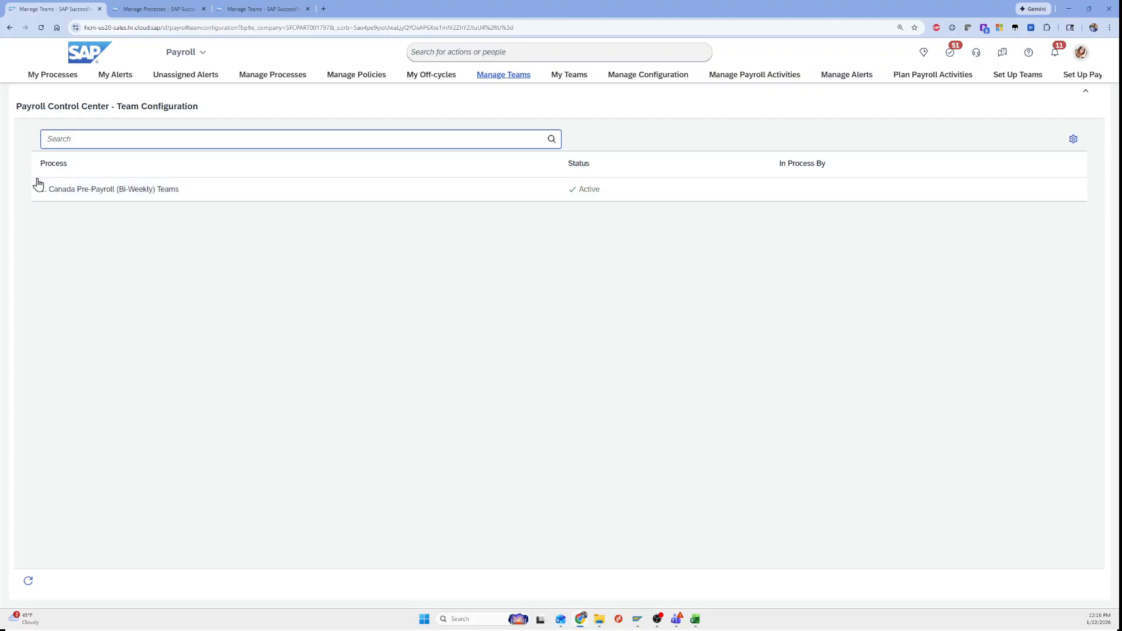
left_click(102, 192)
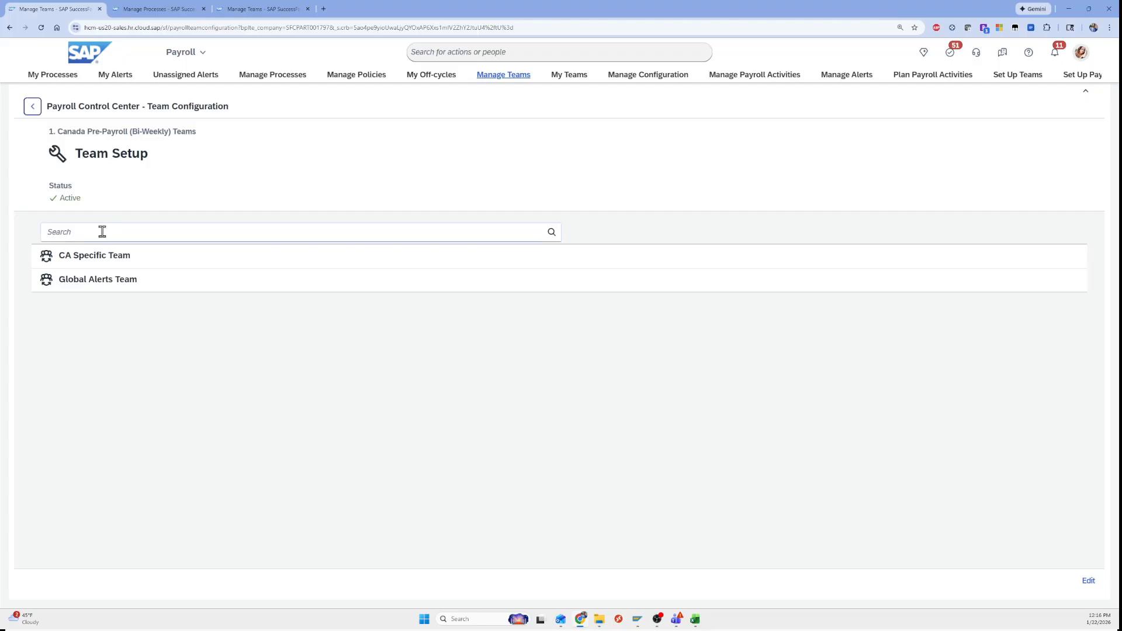
left_click(1086, 580)
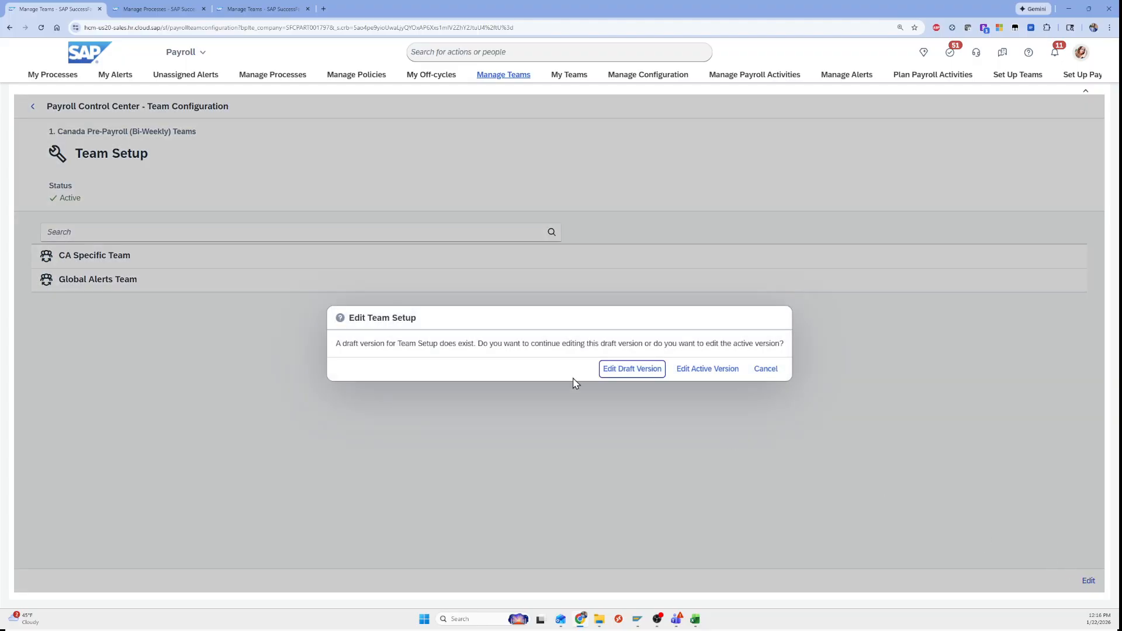
left_click(633, 369)
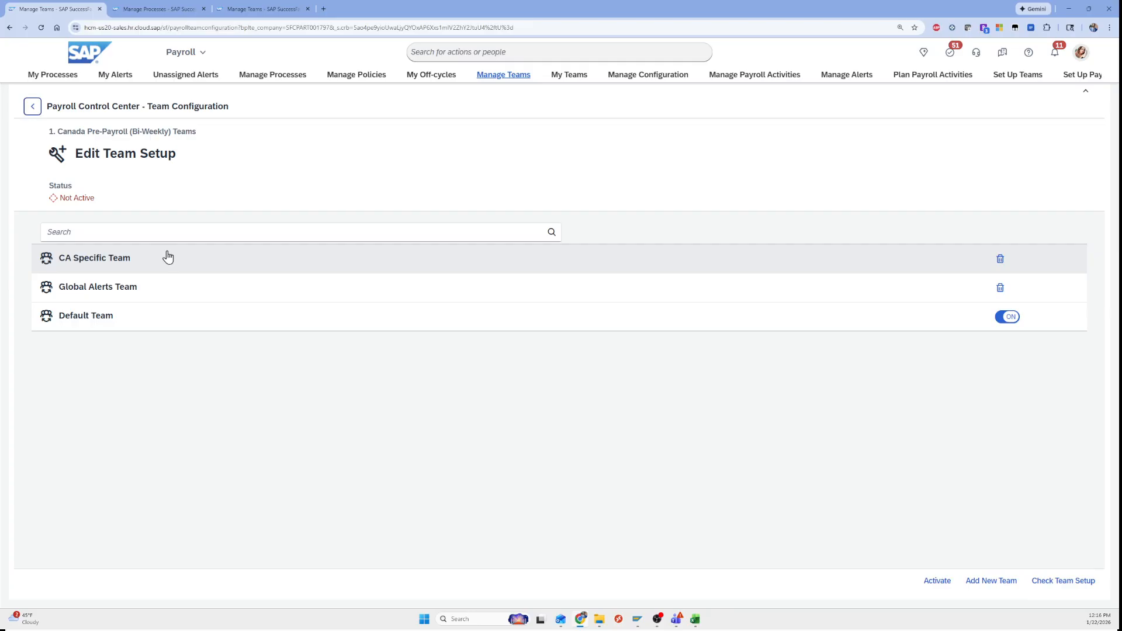
- Open the CA Specific Team and check its team name on the Attributes tab
left_click(88, 259)
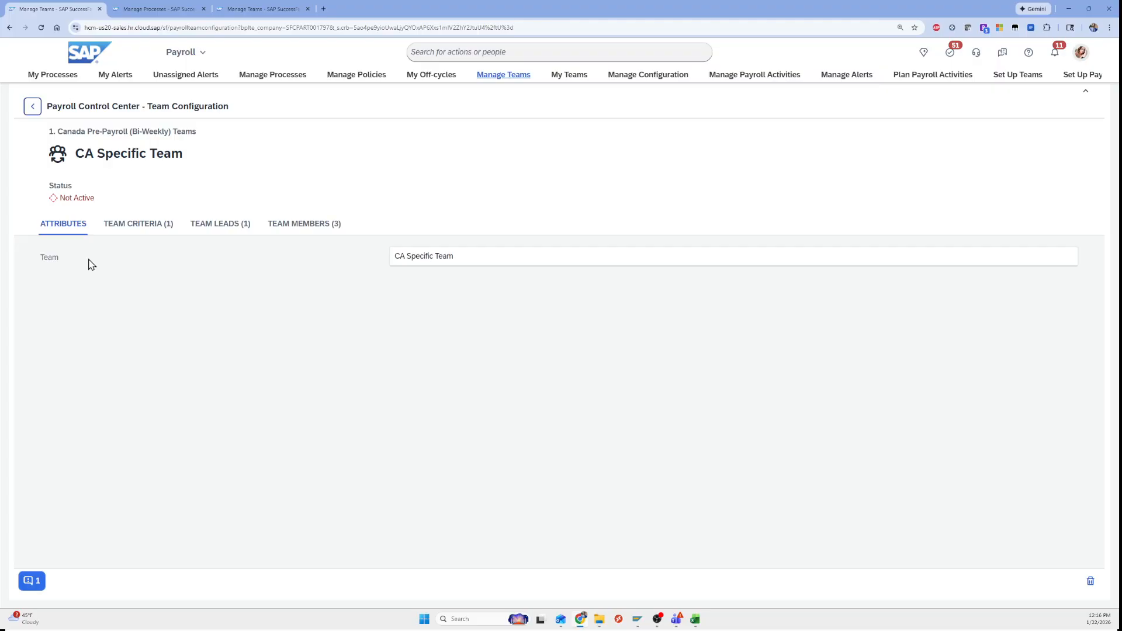
left_click(409, 255)
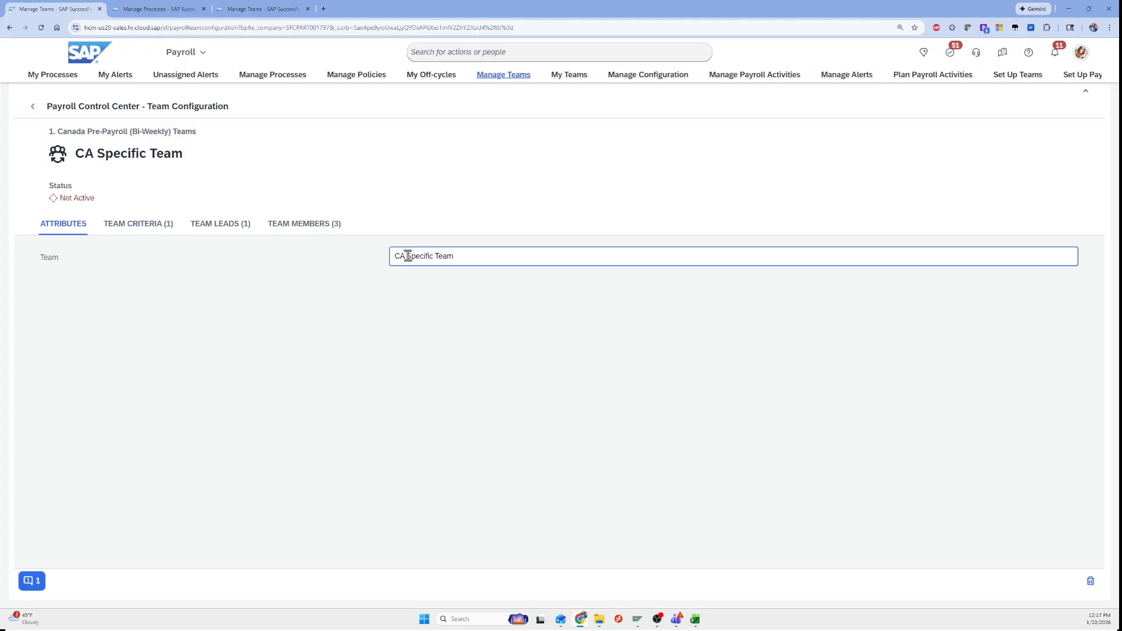
left_click_drag(399, 256, 449, 255)
left_click(433, 256)
- Review the team criteria: the Canada Employee Data & Payroll Results Validations (Global) Policy ID
left_click(150, 236)
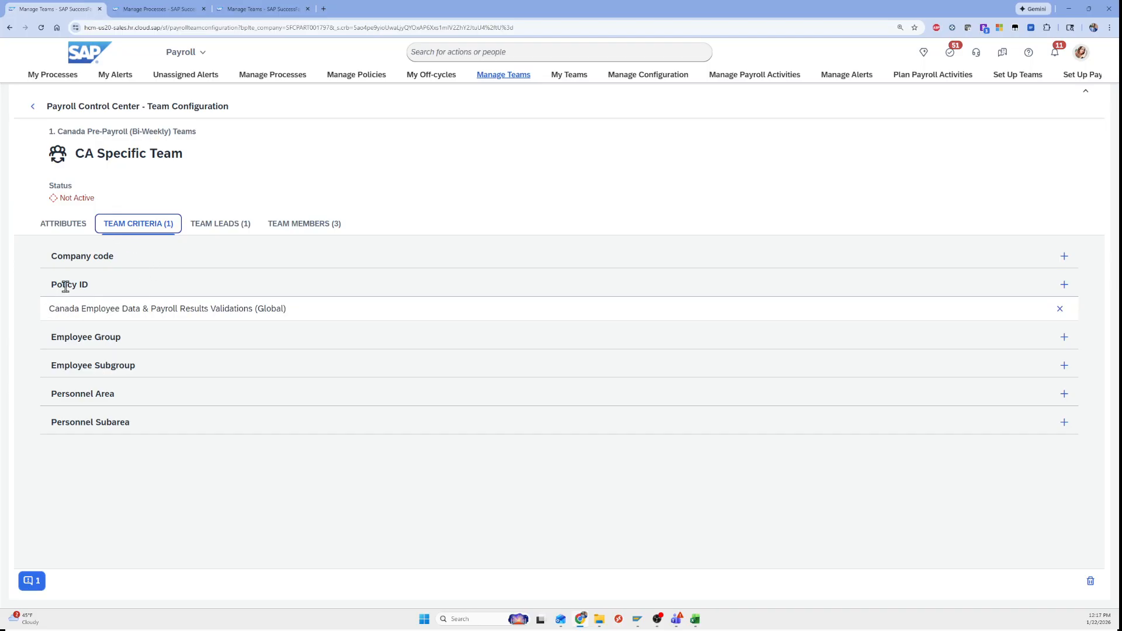
left_click_drag(49, 308, 294, 316)
left_click(302, 316)
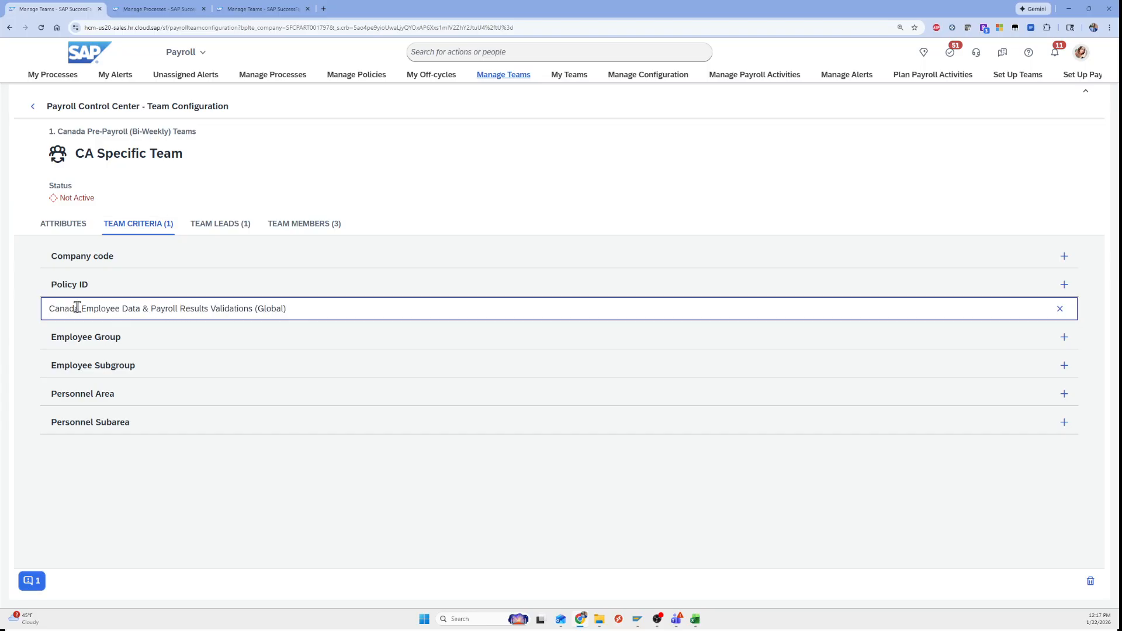
left_click_drag(52, 311, 325, 312)
left_click(325, 312)
left_click(1063, 422)
scroll(590, 354, "down", 10)
scroll(591, 353, "down", 10)
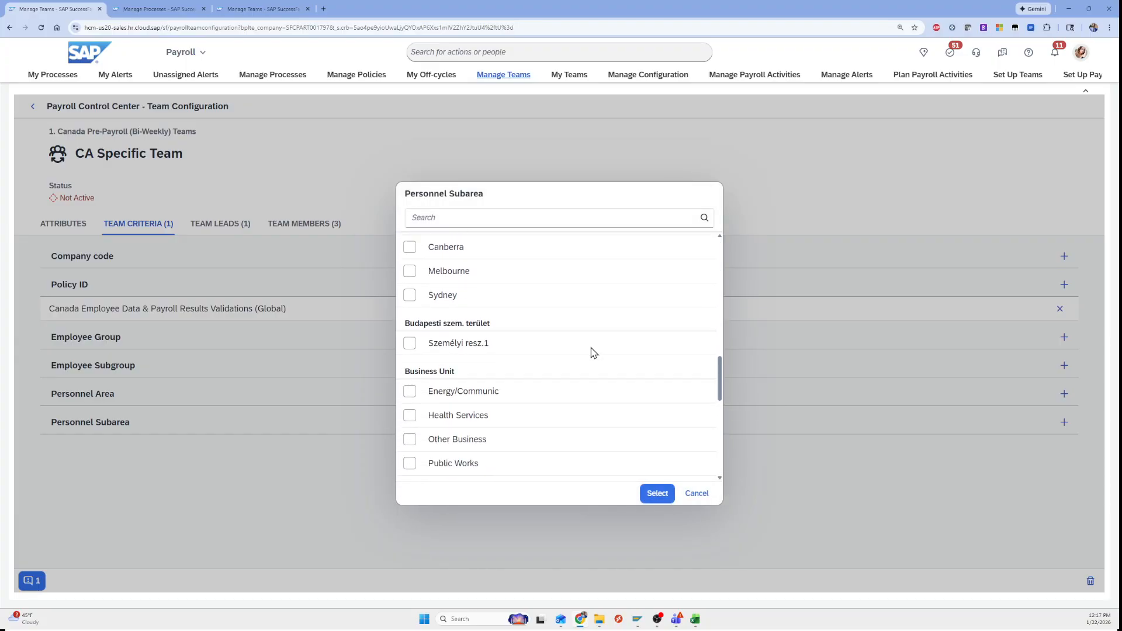
scroll(591, 353, "up", 1)
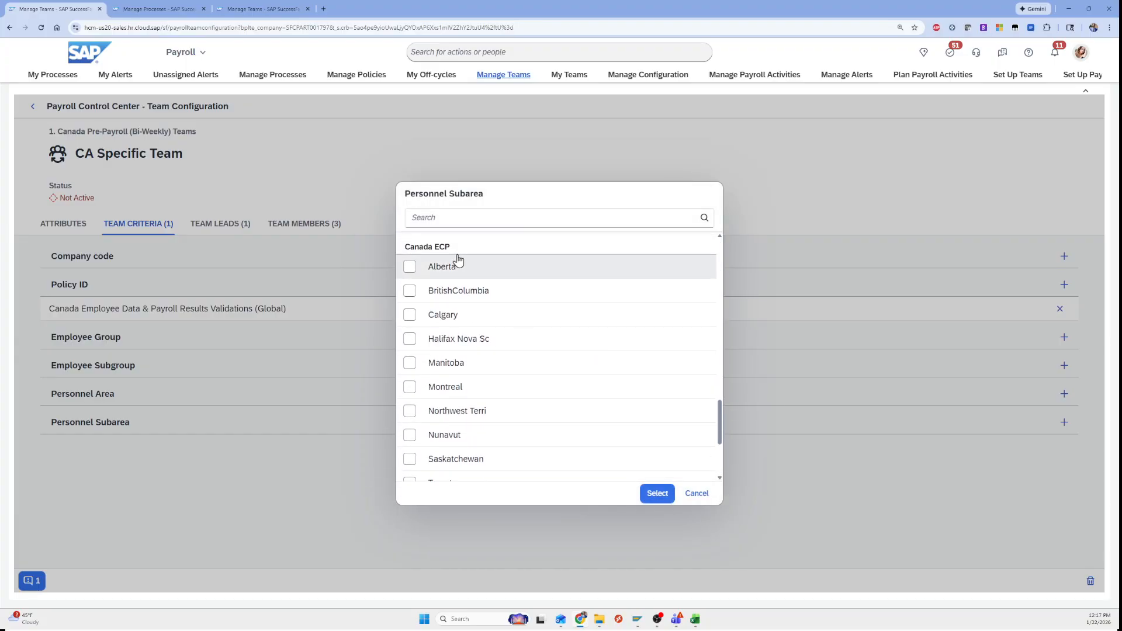
scroll(415, 318, "down", 2)
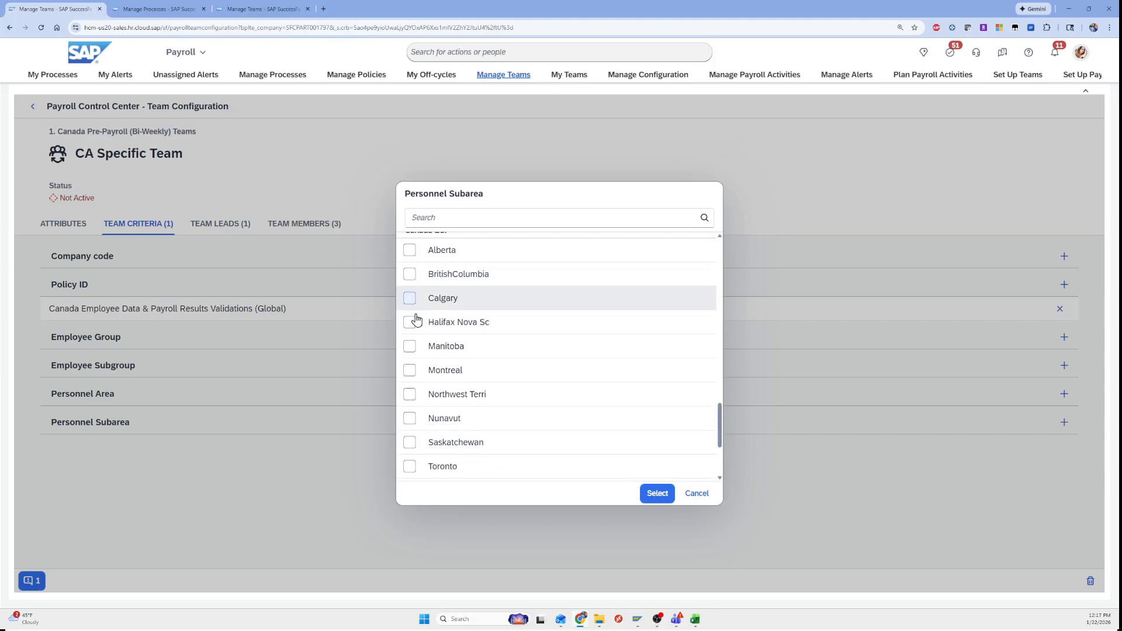
left_click(411, 395)
left_click(409, 372)
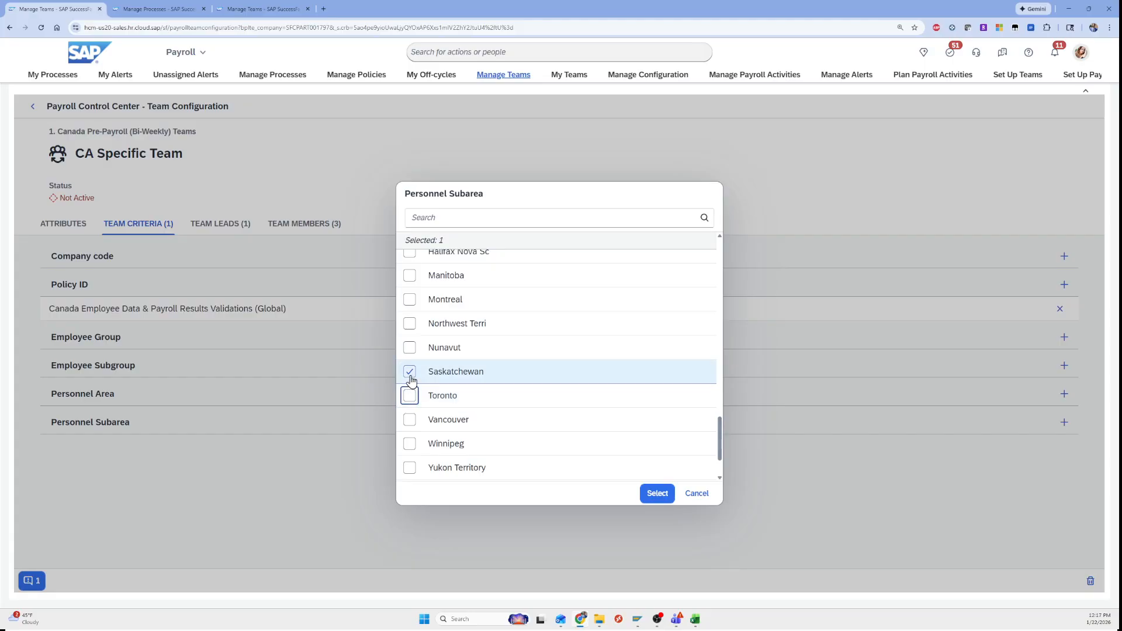
left_click(409, 377)
scroll(424, 425, "up", 2)
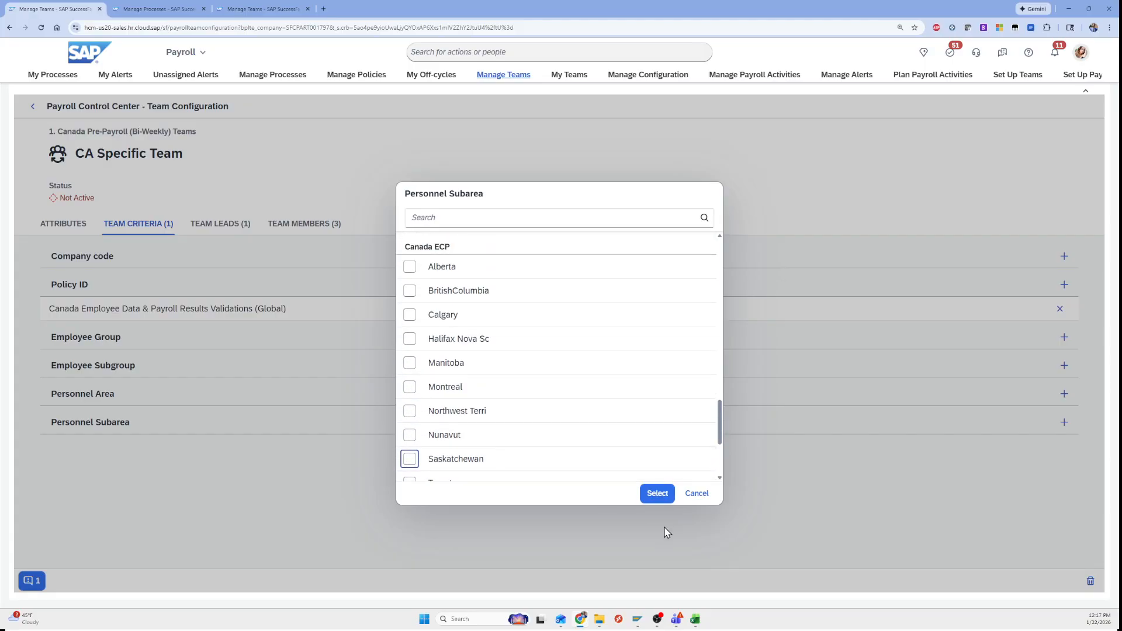
left_click(696, 494)
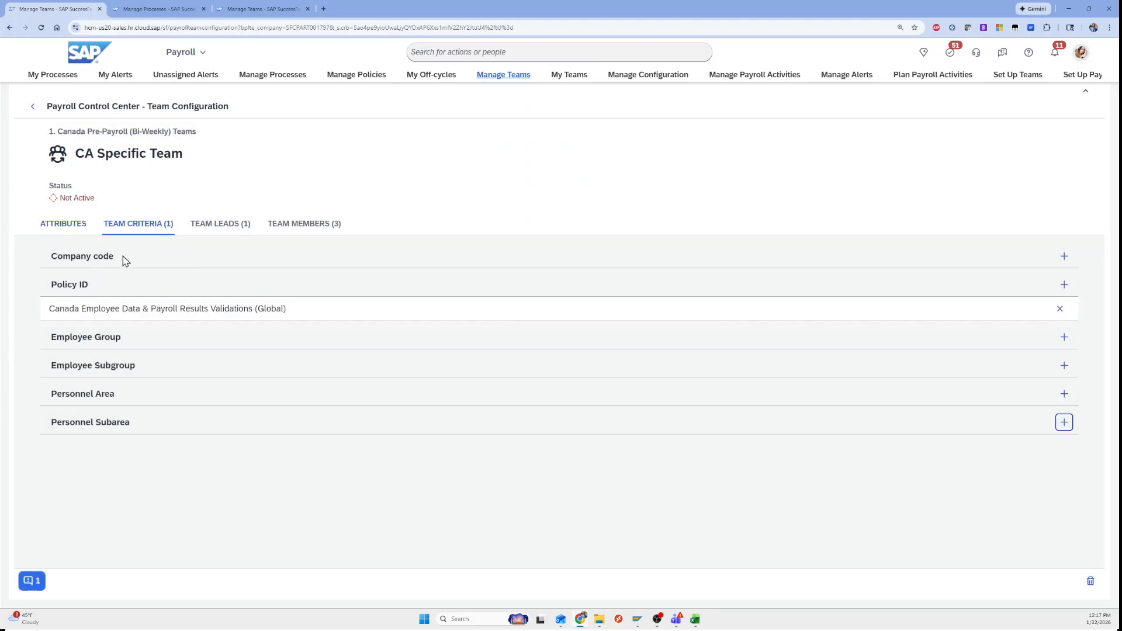
- Review the CA Specific Team's three members and one lead, then return to Edit Team Setup
left_click(284, 233)
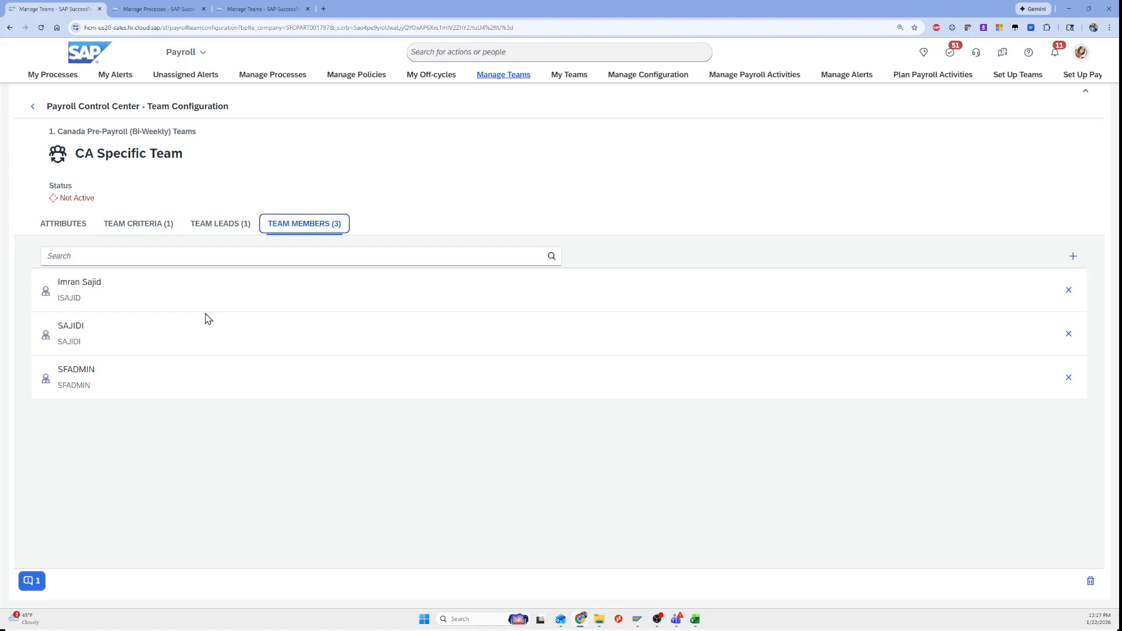
left_click(215, 228)
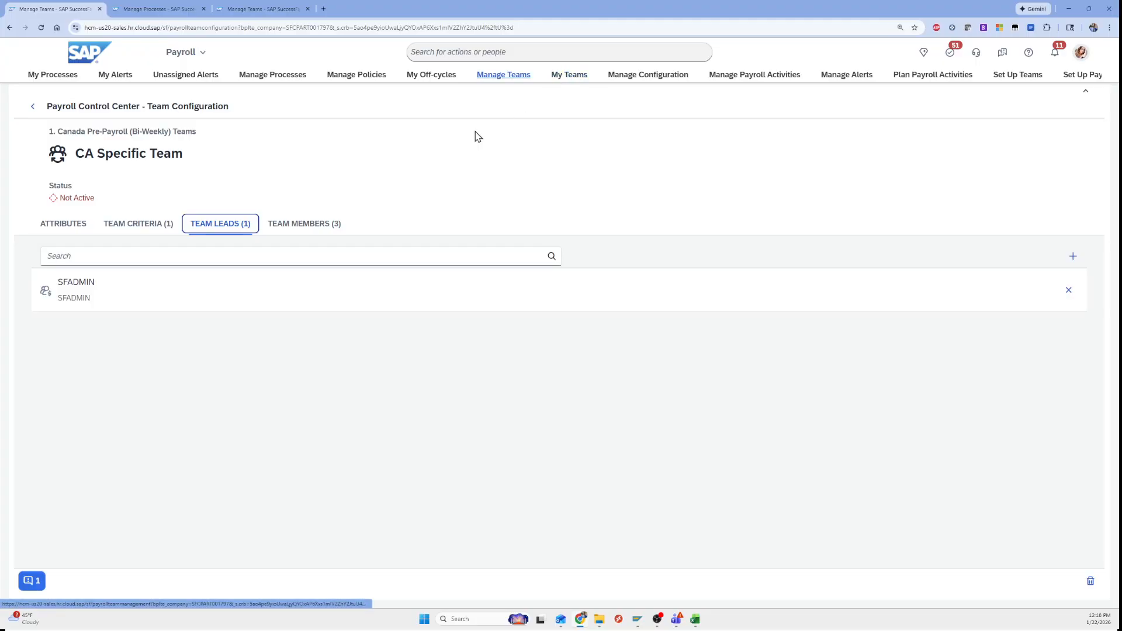
left_click_drag(57, 281, 115, 283)
left_click(115, 283)
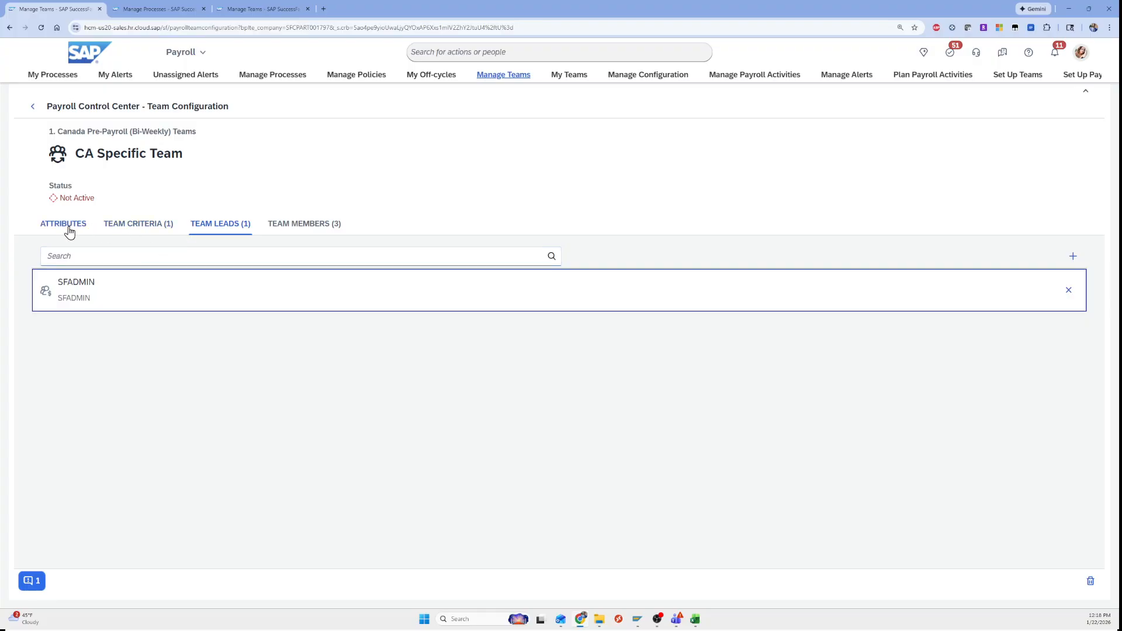
left_click(33, 106)
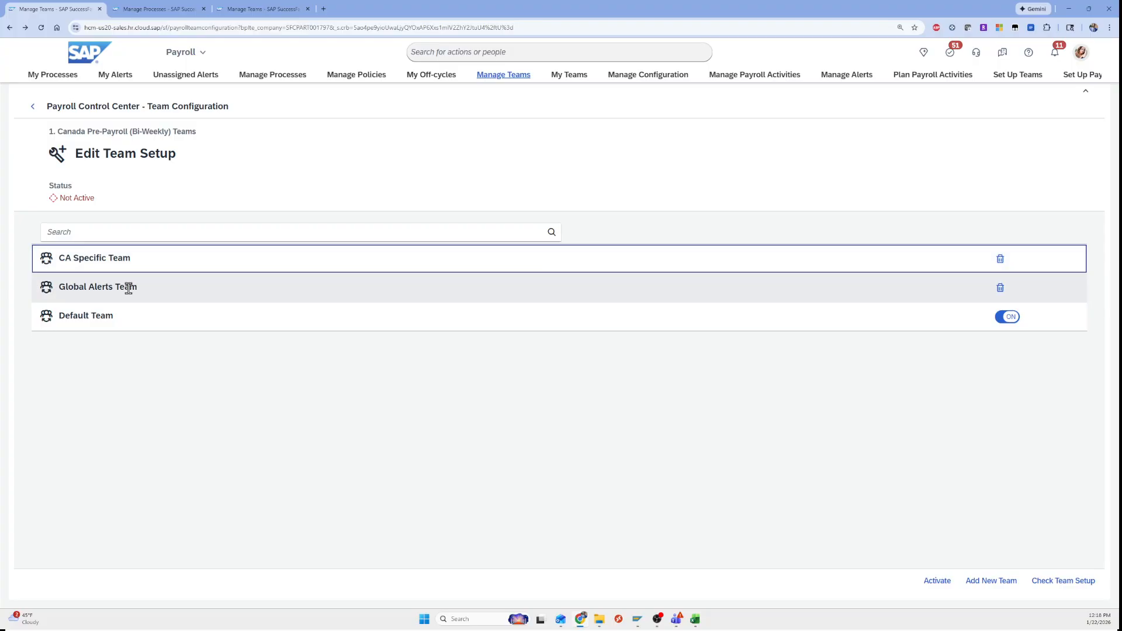
- Run Check Team Setup and review the team overlap warnings and unassigned criteria table
left_click(1058, 586)
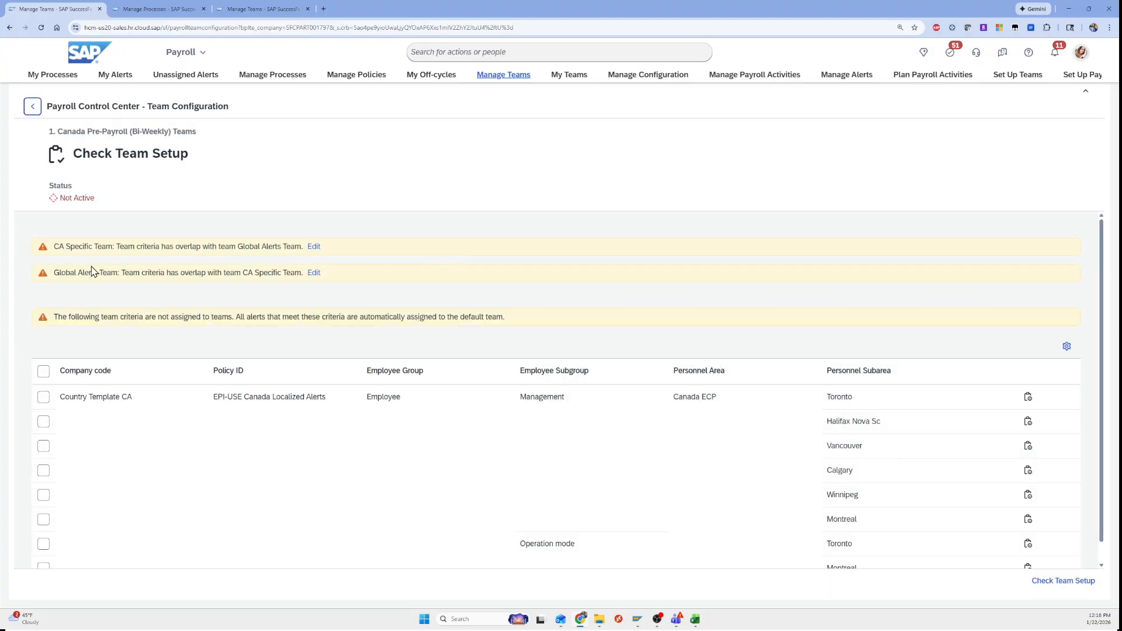
left_click_drag(125, 246, 231, 247)
left_click(231, 247)
scroll(164, 338, "down", 1)
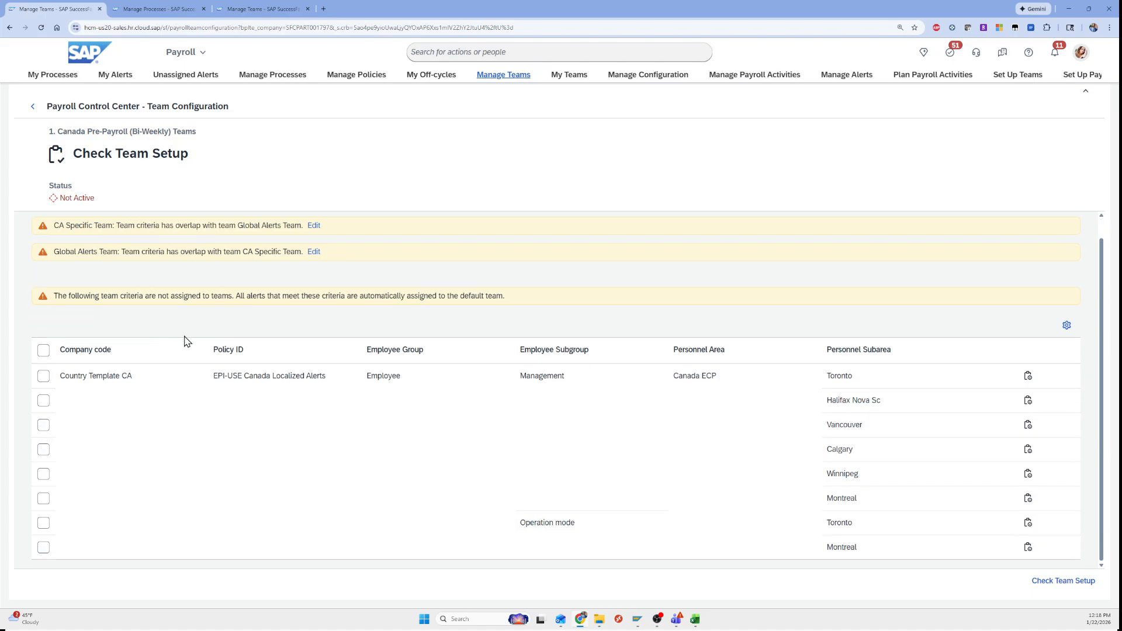
left_click_drag(58, 298, 191, 296)
left_click_drag(217, 375, 328, 375)
left_click(313, 375)
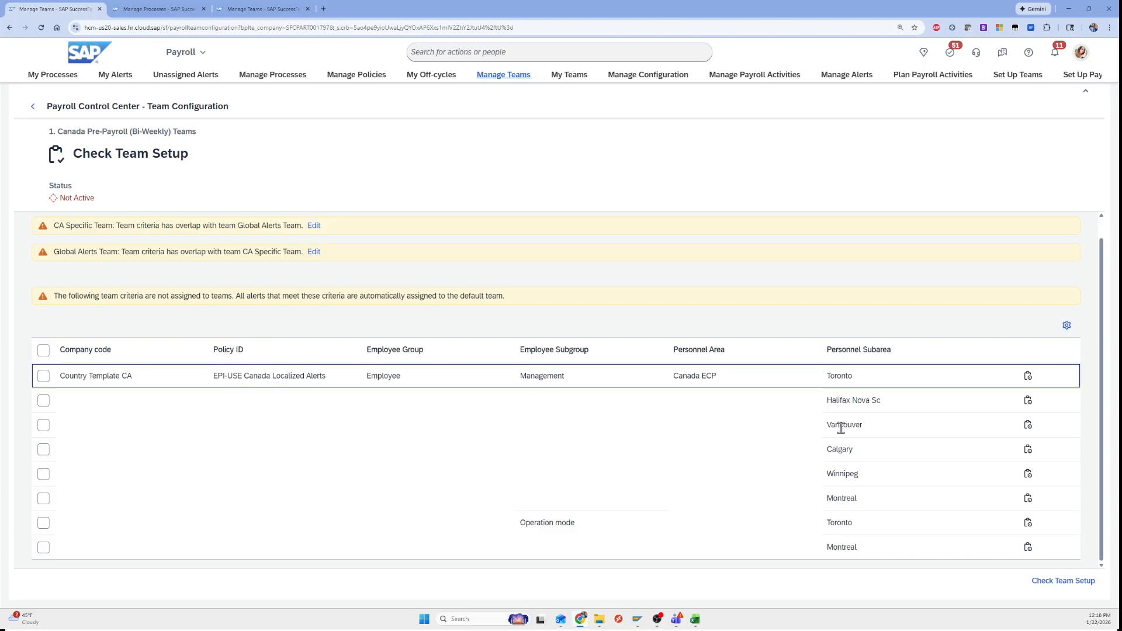
- Return to the team list and view the Default Team's attributes
left_click(34, 106)
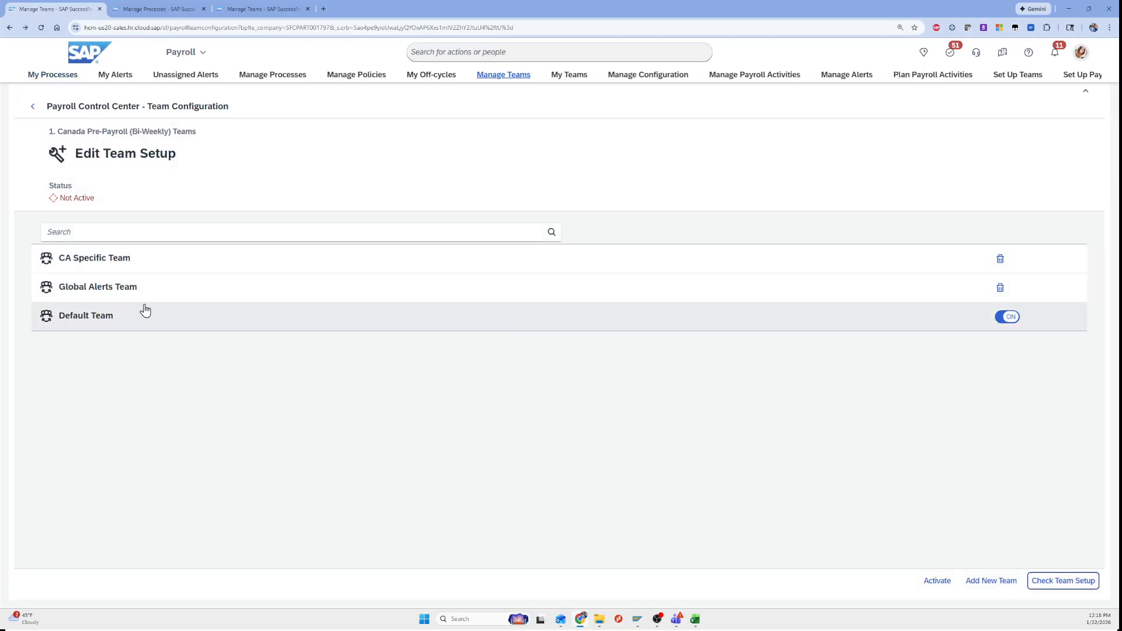
left_click(89, 328)
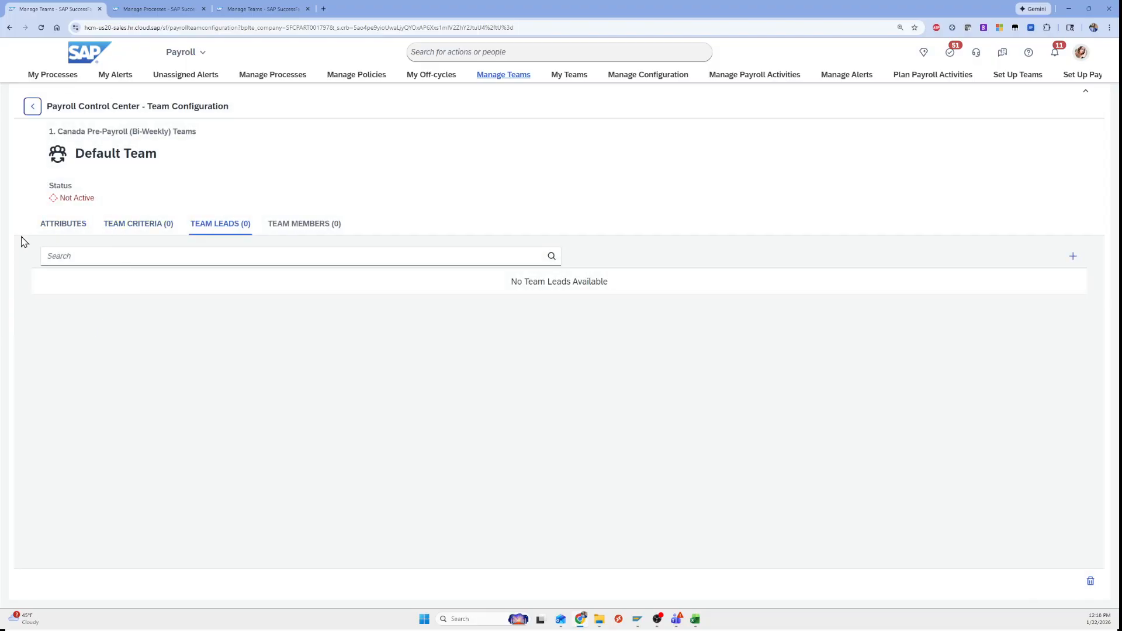
left_click(61, 228)
- Read the Default Team's criteria note, then reopen the CA Specific Team from the team list
left_click(138, 230)
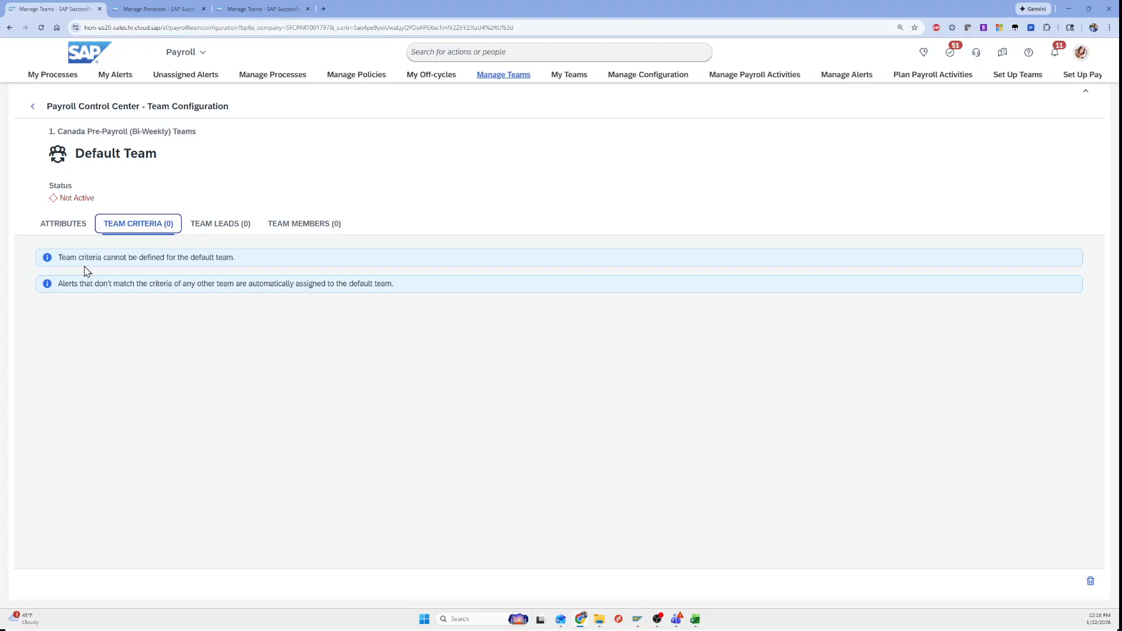
left_click_drag(84, 257, 221, 252)
left_click(220, 253)
left_click(34, 107)
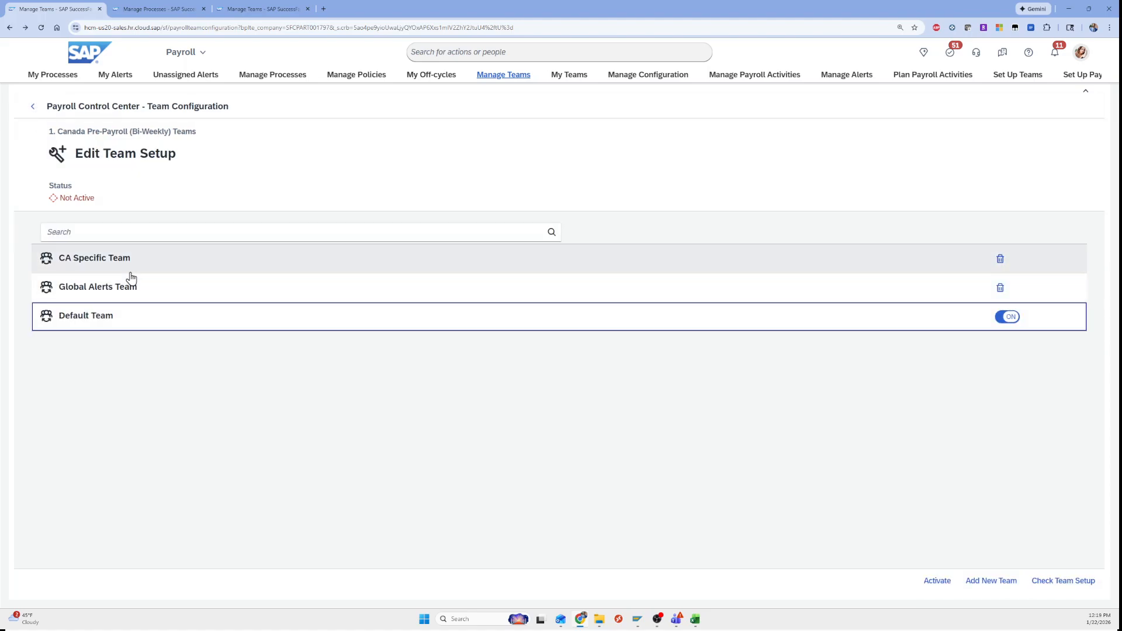
left_click(101, 269)
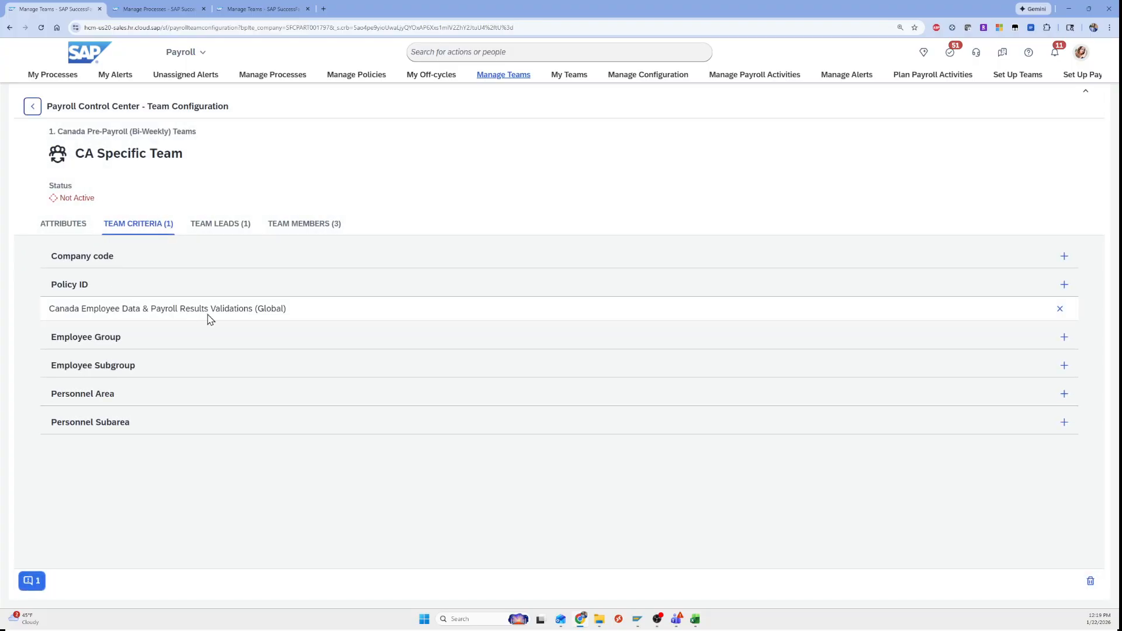
- Replace the CA Specific Team's Policy ID criterion with EPI-USE Canada Localized Alerts
left_click(74, 312)
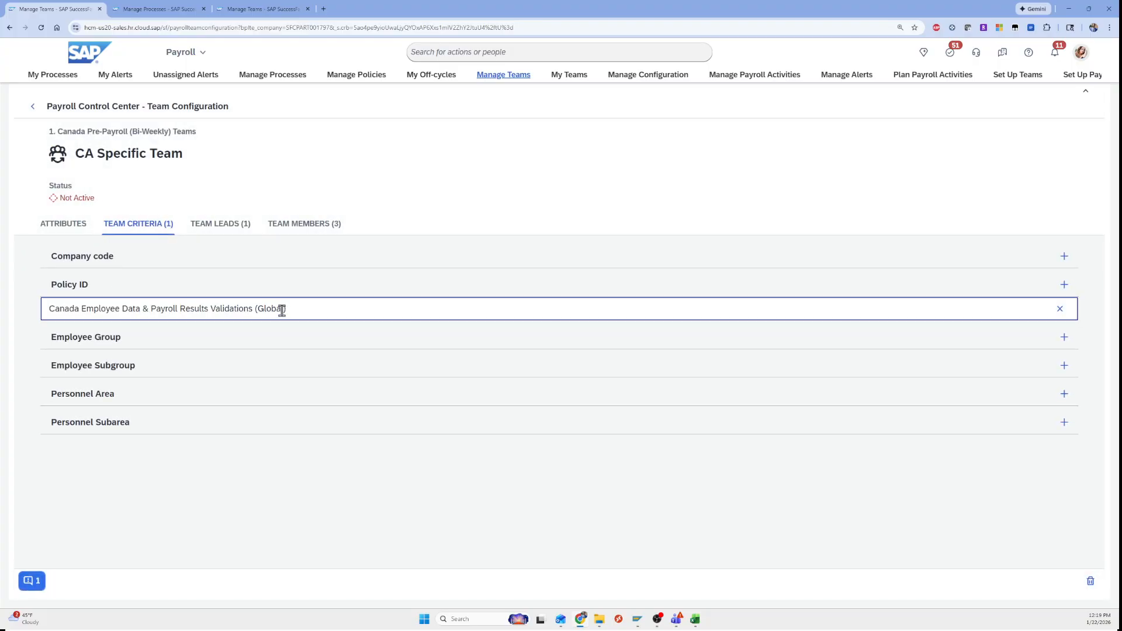
left_click(1060, 308)
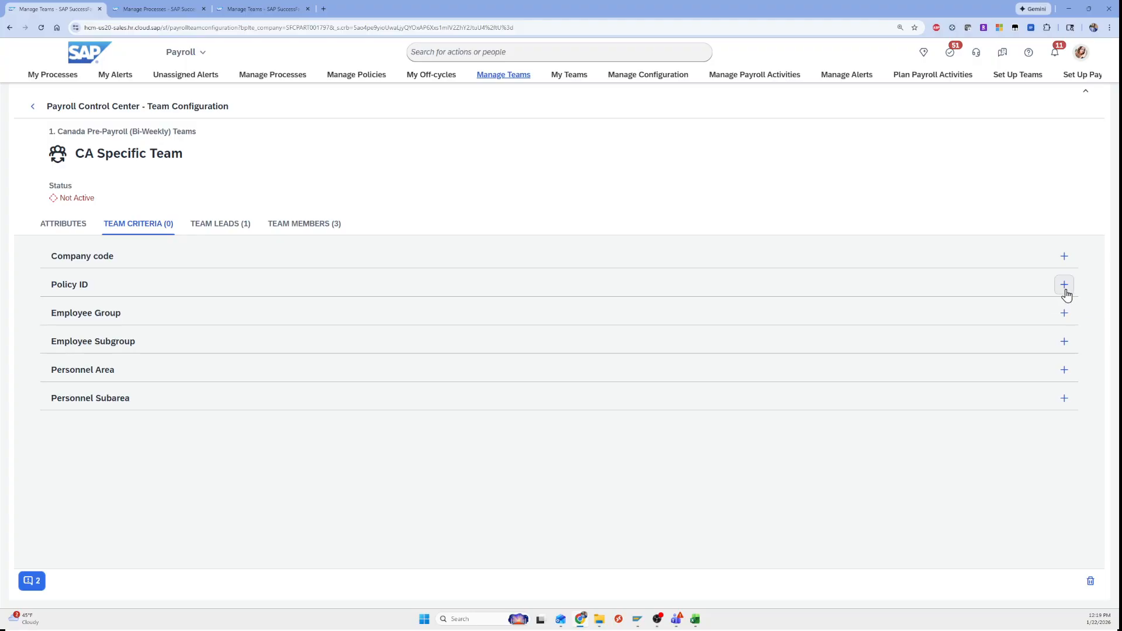
left_click(1064, 291)
left_click(480, 281)
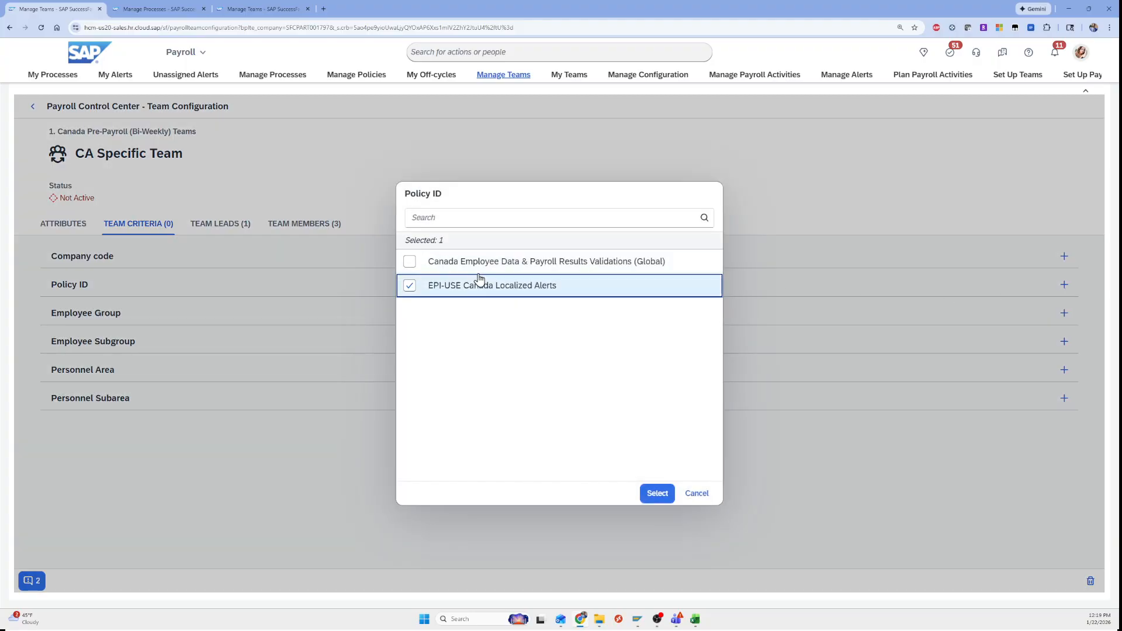
left_click(657, 493)
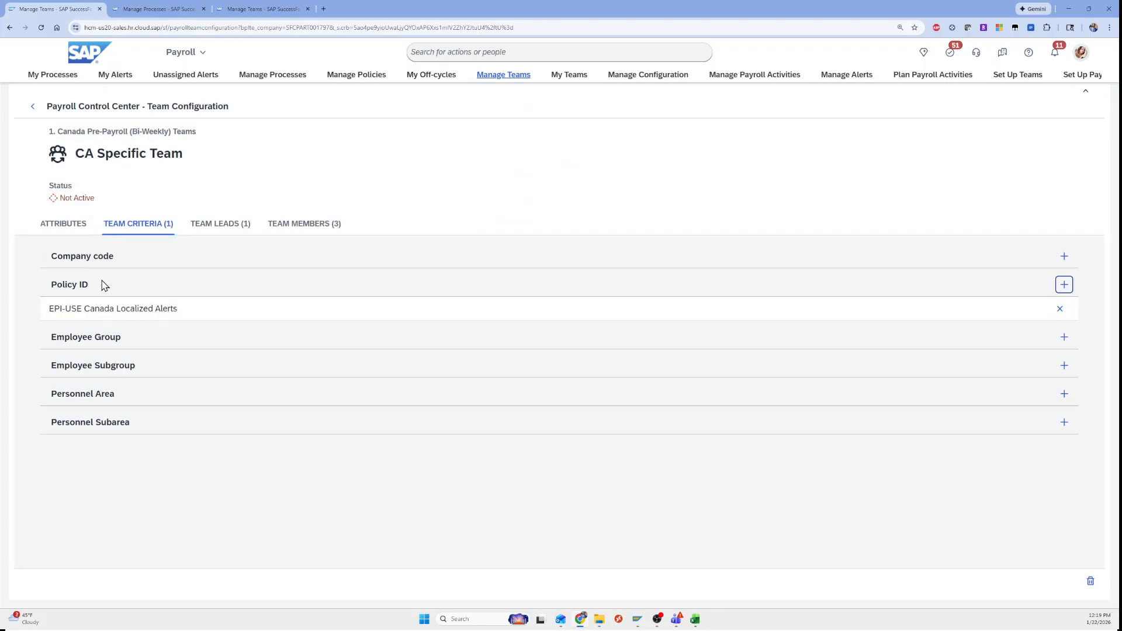
left_click_drag(46, 313, 193, 310)
left_click(180, 315)
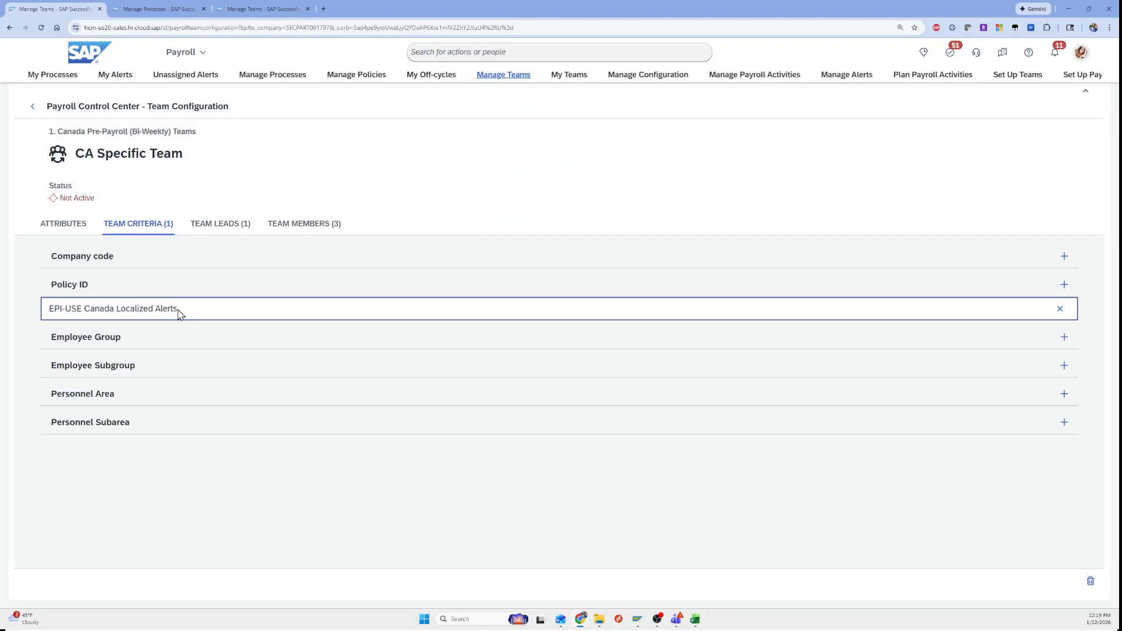
- Check the Global Alerts Team's policy criterion, then return to the team list
left_click(33, 106)
left_click(114, 285)
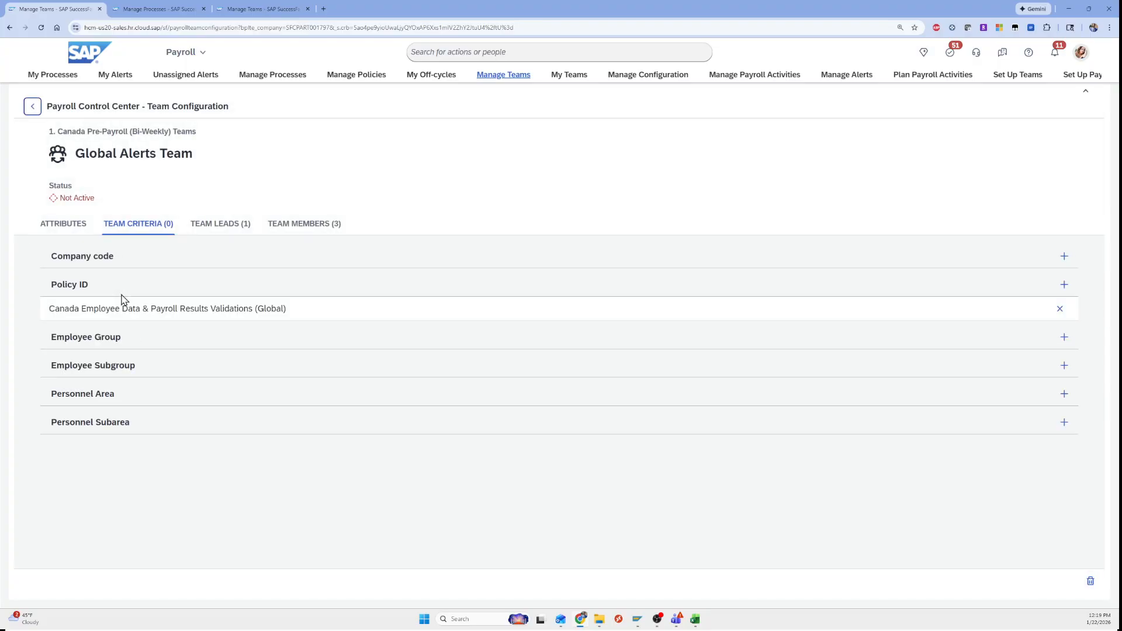
left_click_drag(291, 312, 239, 310)
left_click(240, 310)
left_click(39, 112)
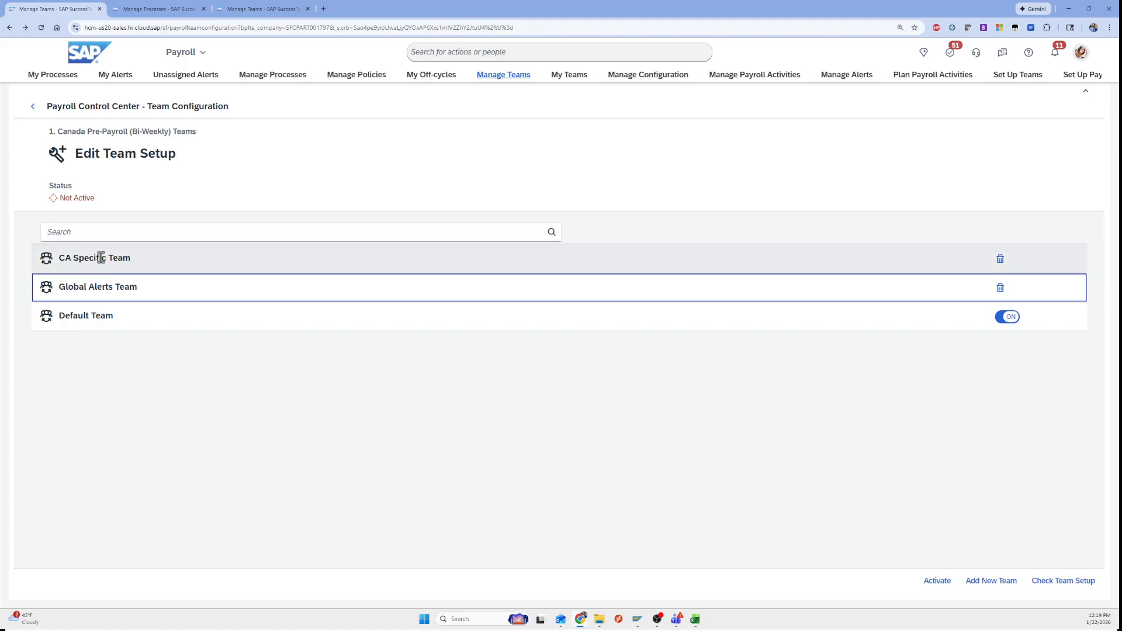
left_click(1099, 585)
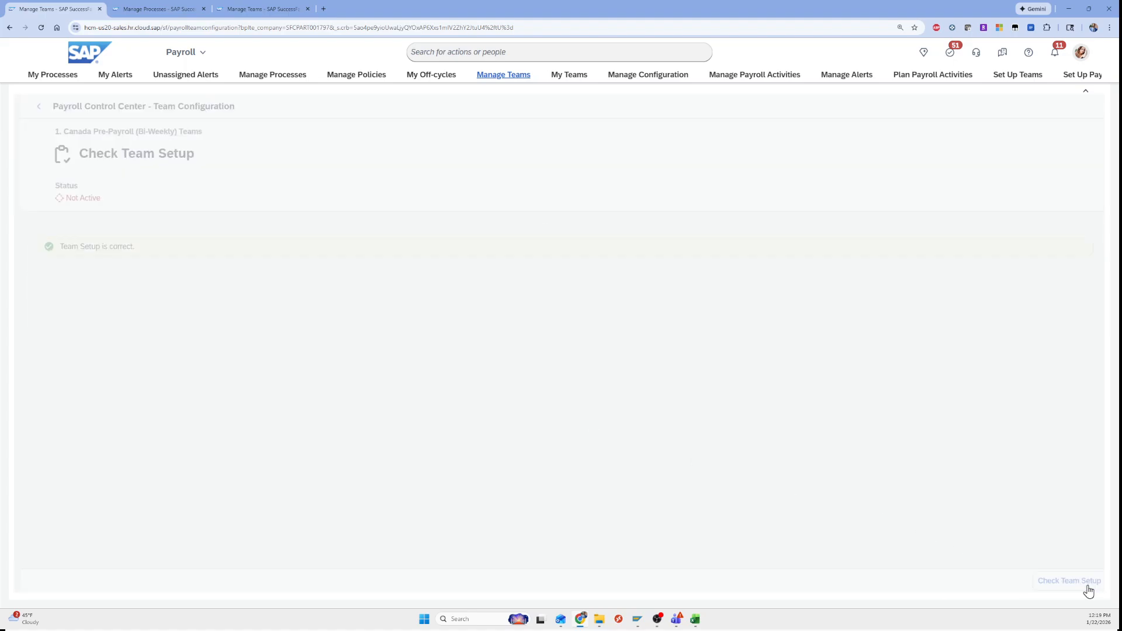
left_click_drag(50, 250, 145, 252)
left_click(145, 252)
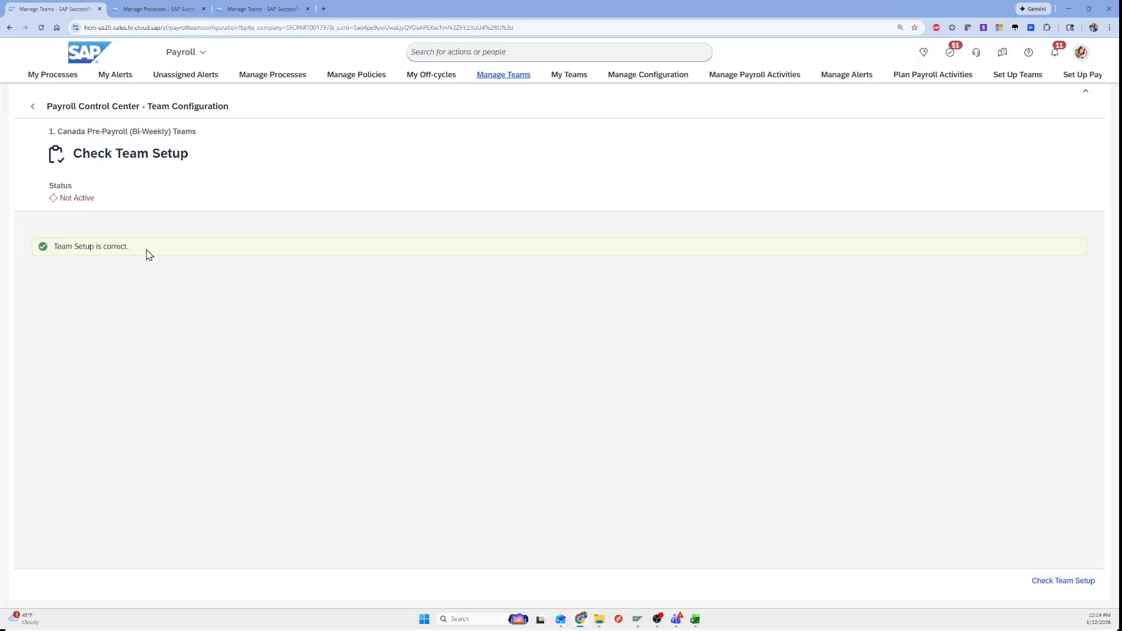
left_click(33, 106)
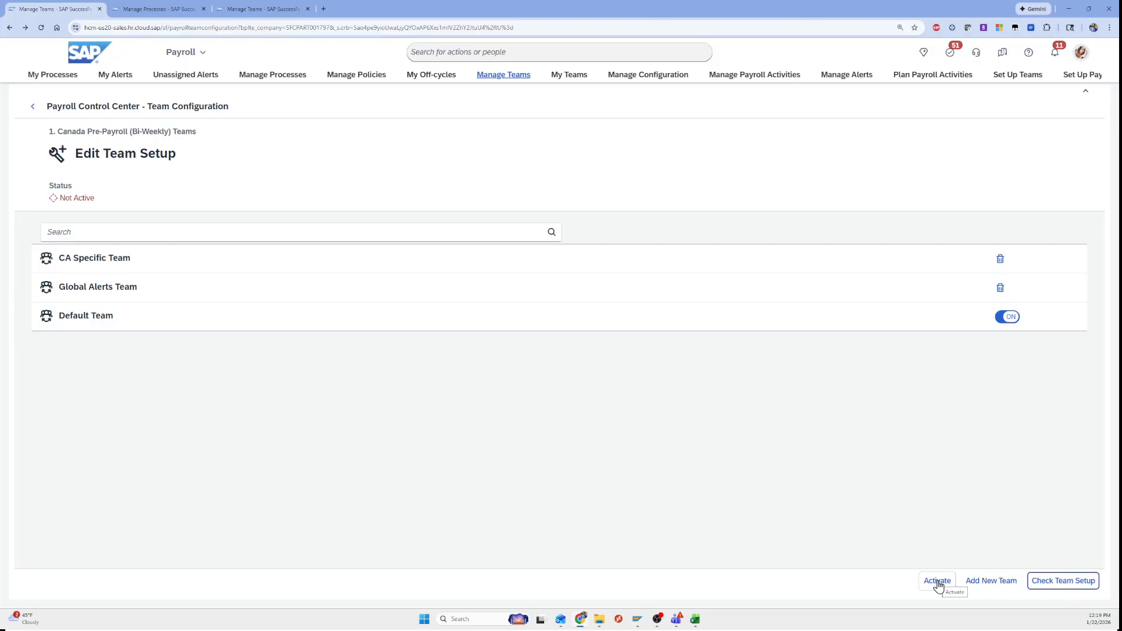
left_click(153, 288)
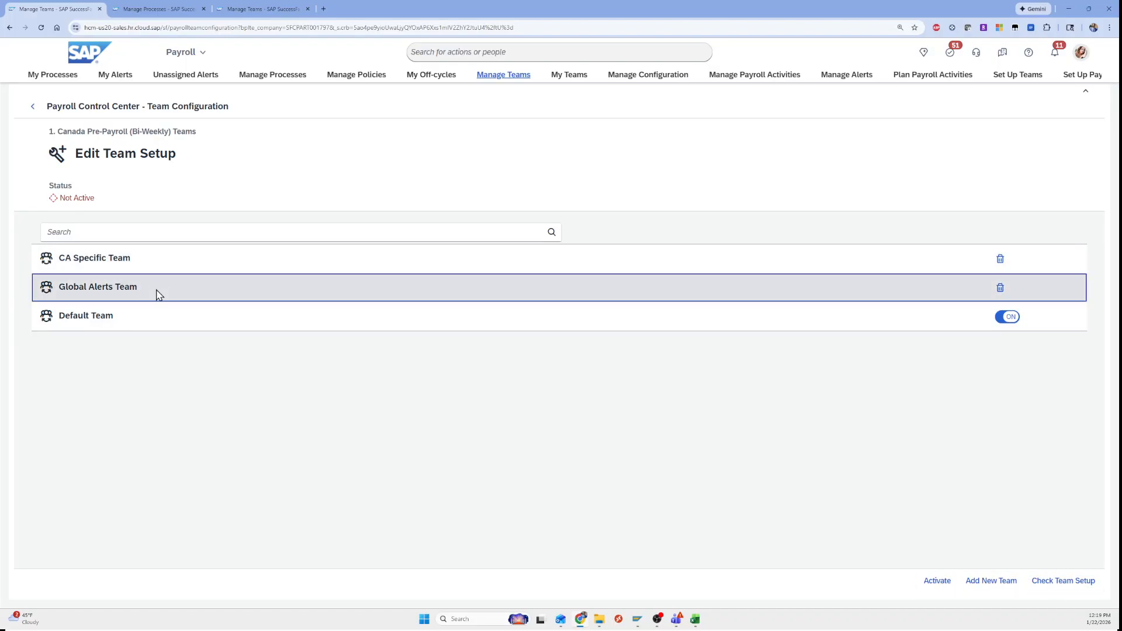
- Add the admin account and two searched users as Global Alerts Team members
left_click(306, 230)
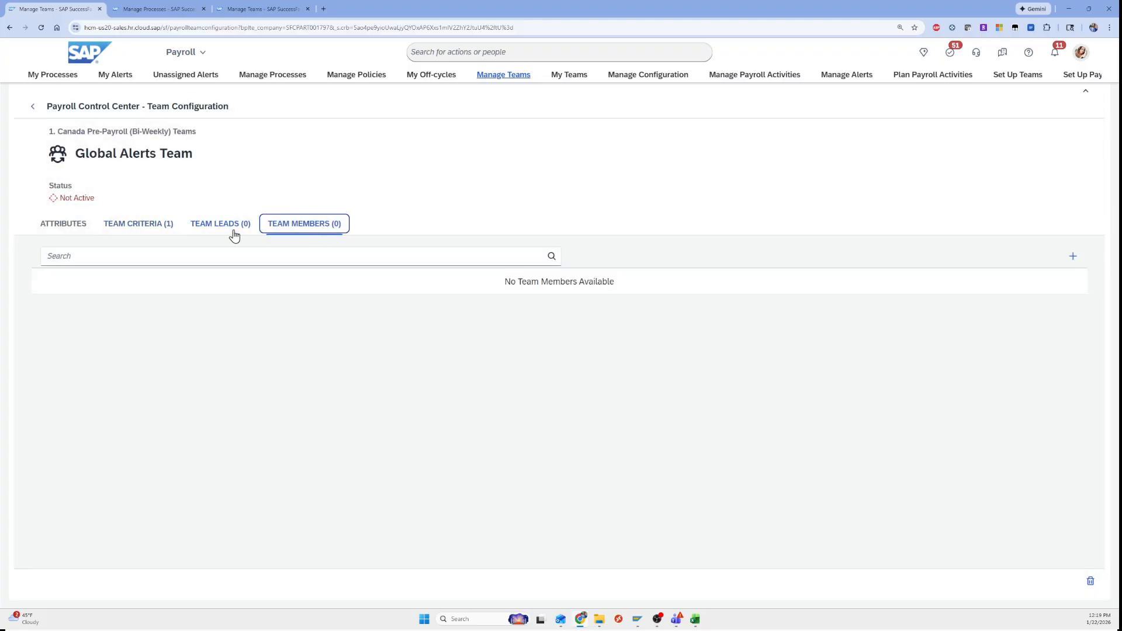
left_click(1072, 256)
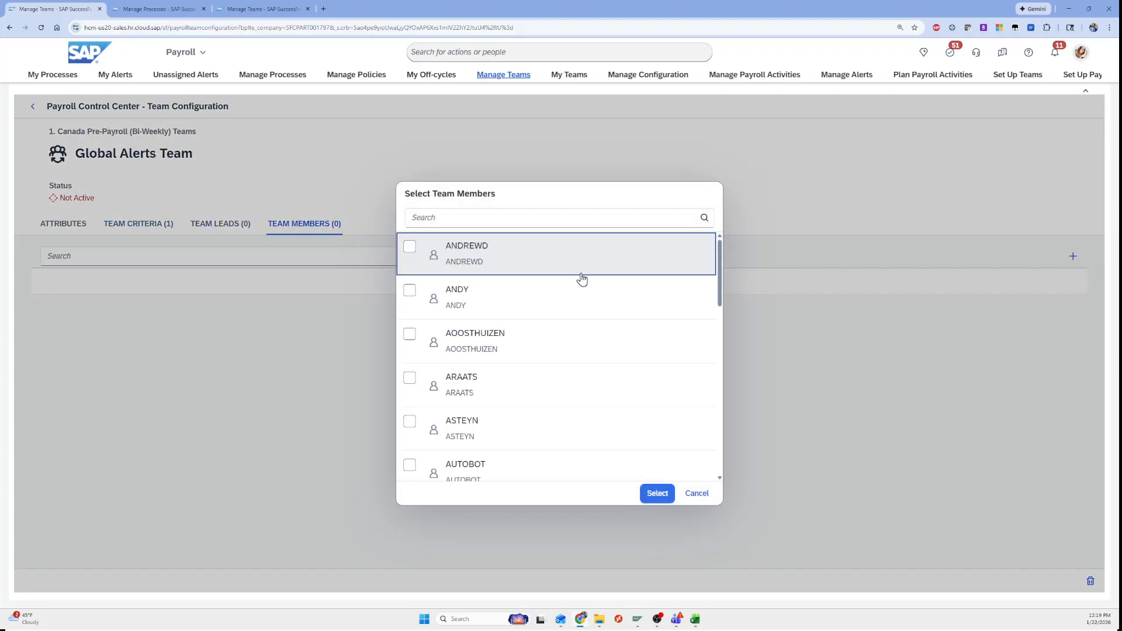
scroll(455, 339, "down", 1)
scroll(461, 358, "down", 3)
left_click(462, 215)
type("sfa")
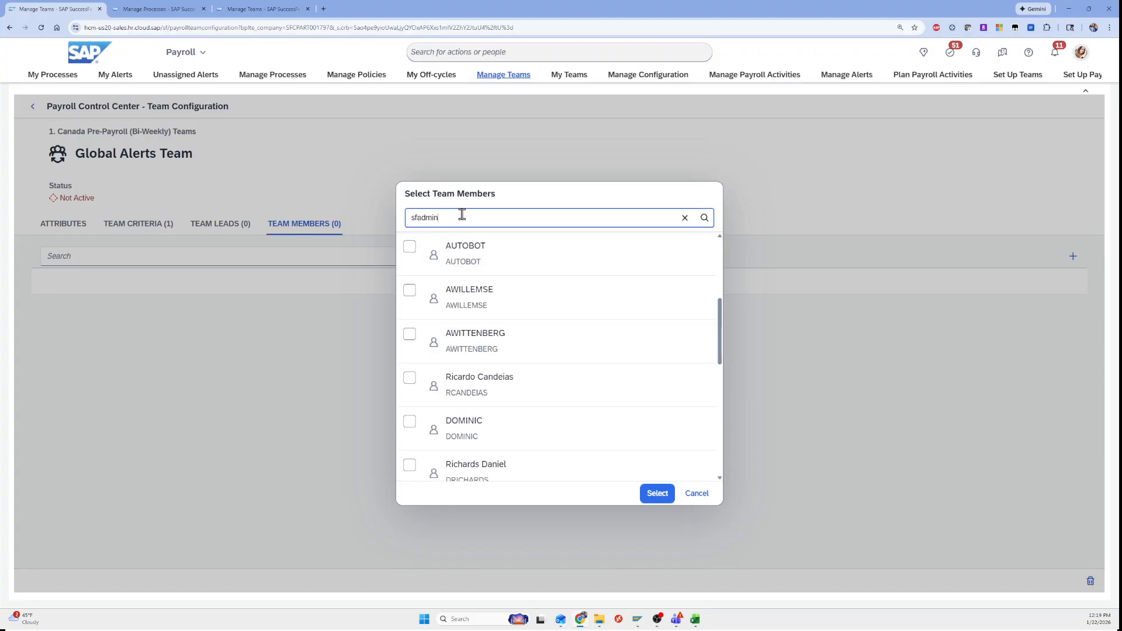
type("dmin")
left_click(458, 255)
double_click(451, 218)
type("imran")
left_click(488, 277)
double_click(458, 218)
type("sajid")
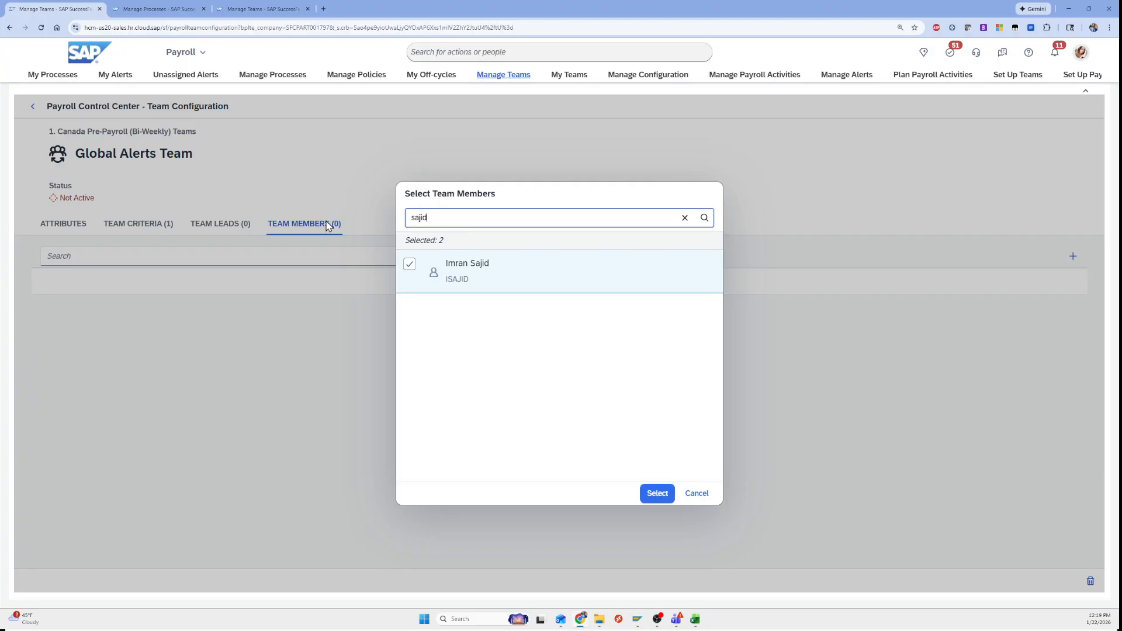
left_click(473, 287)
left_click(655, 493)
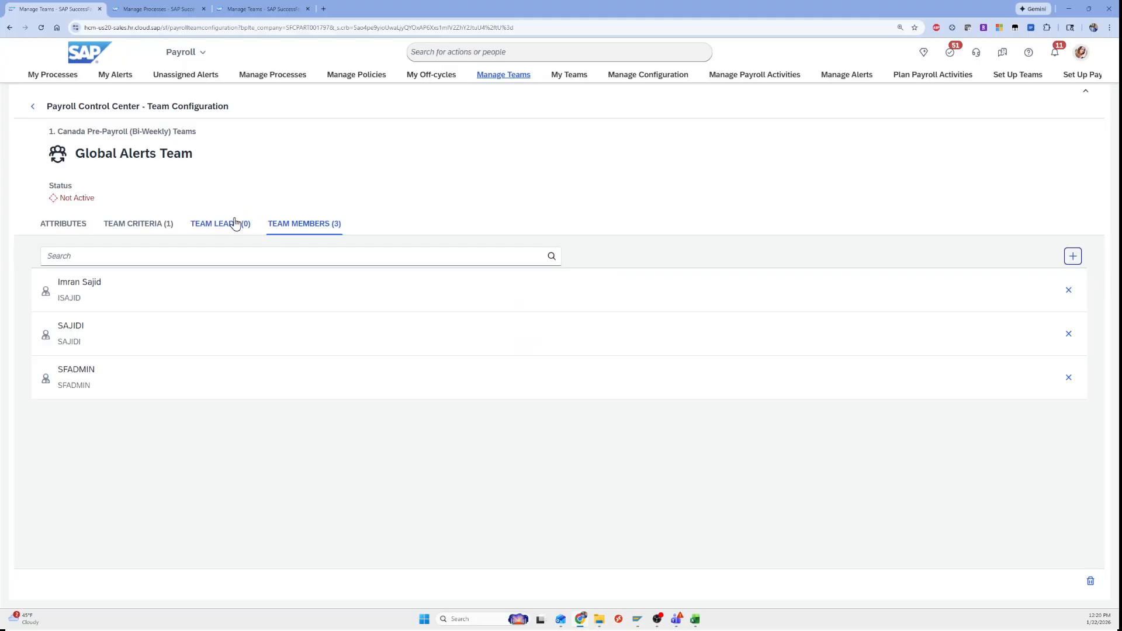
- Make the admin account the Global Alerts Team's lead and return to the team list
left_click(233, 224)
left_click(1072, 256)
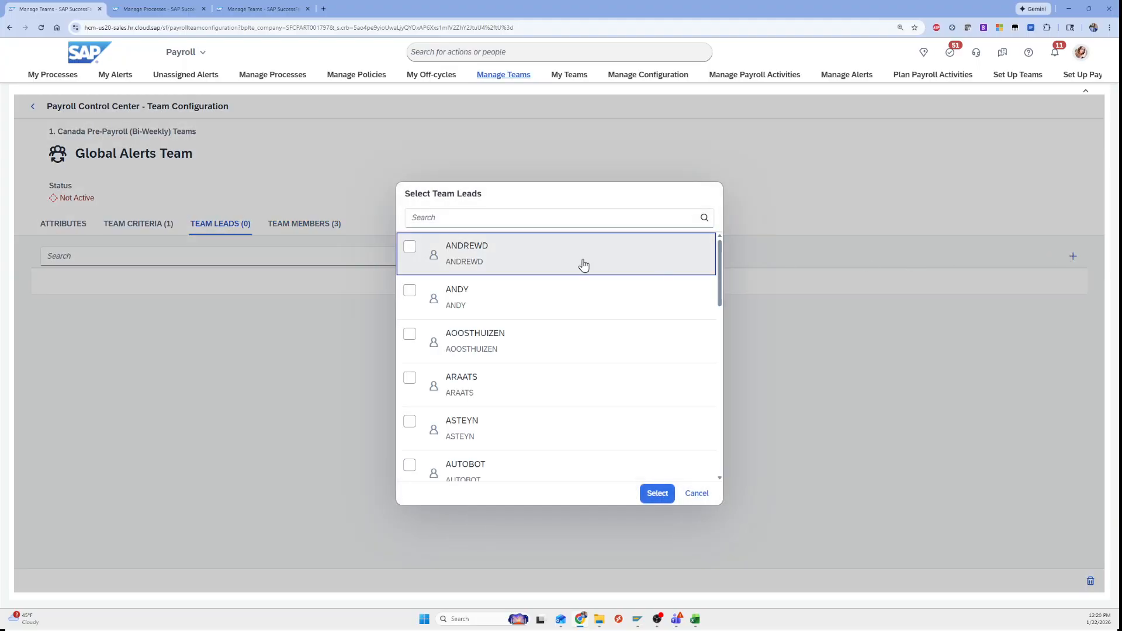
left_click(489, 225)
type("sfadmin")
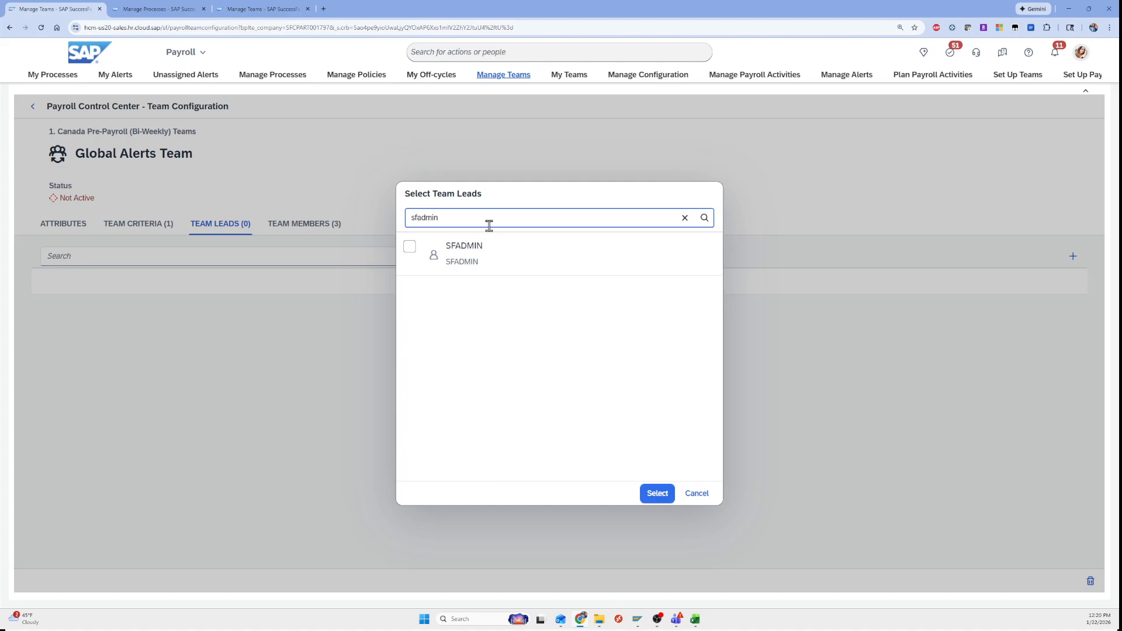
left_click(480, 253)
left_click(657, 495)
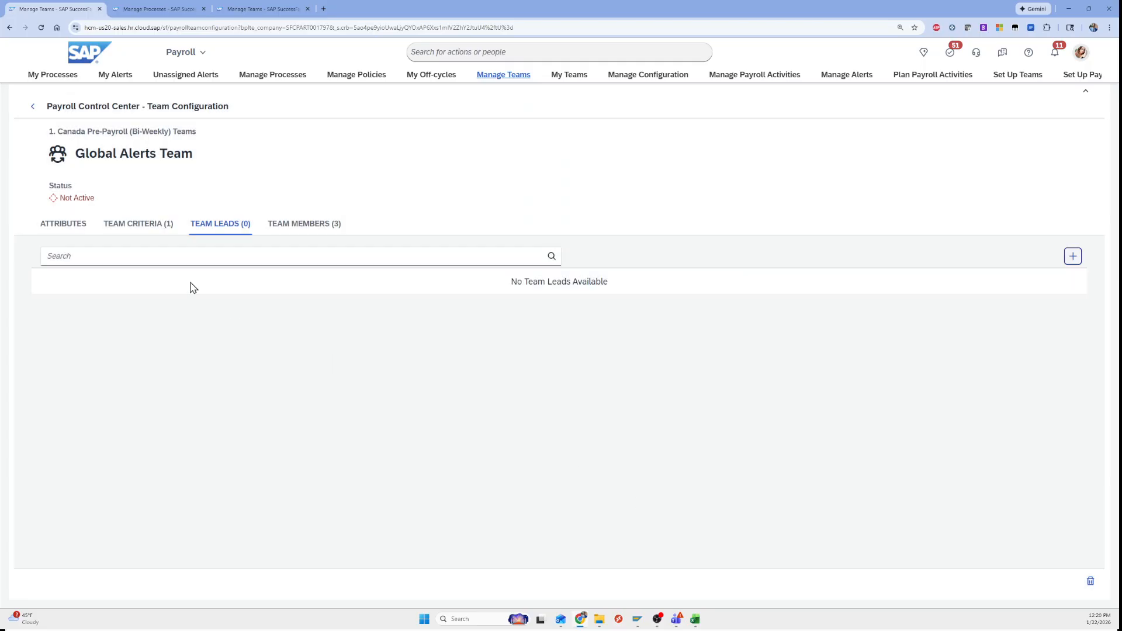
left_click(33, 113)
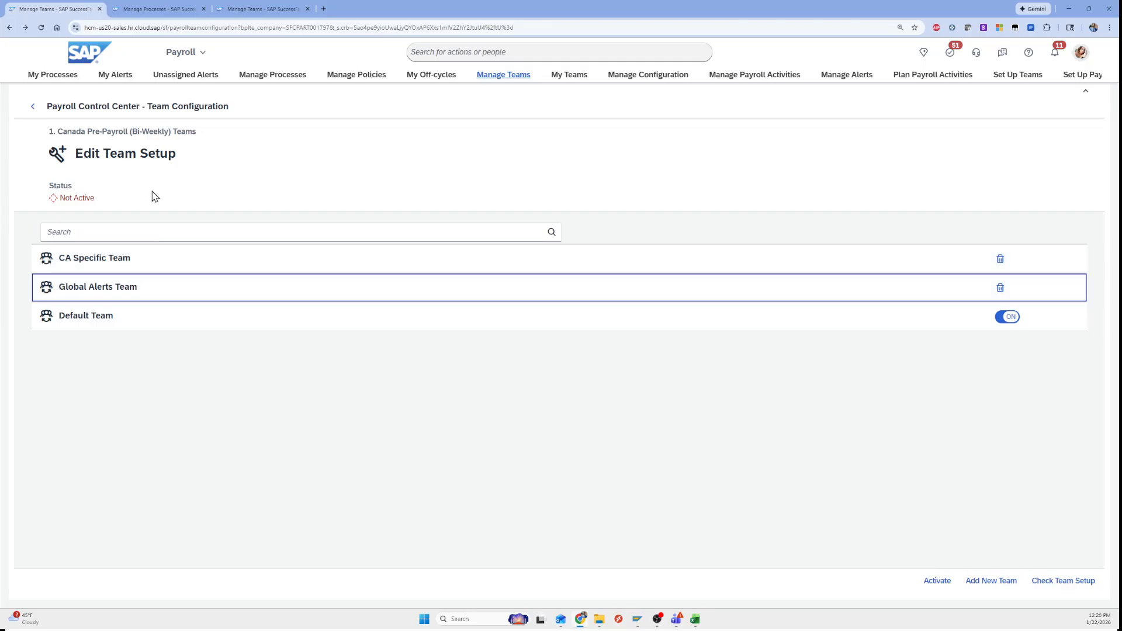
left_click(138, 15)
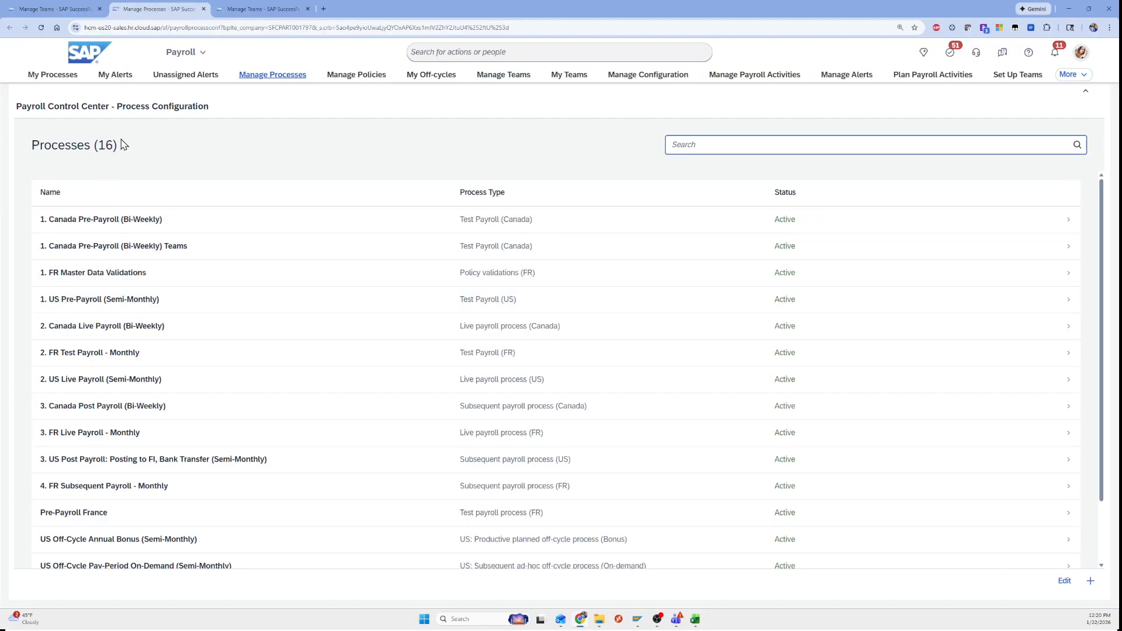
left_click(114, 254)
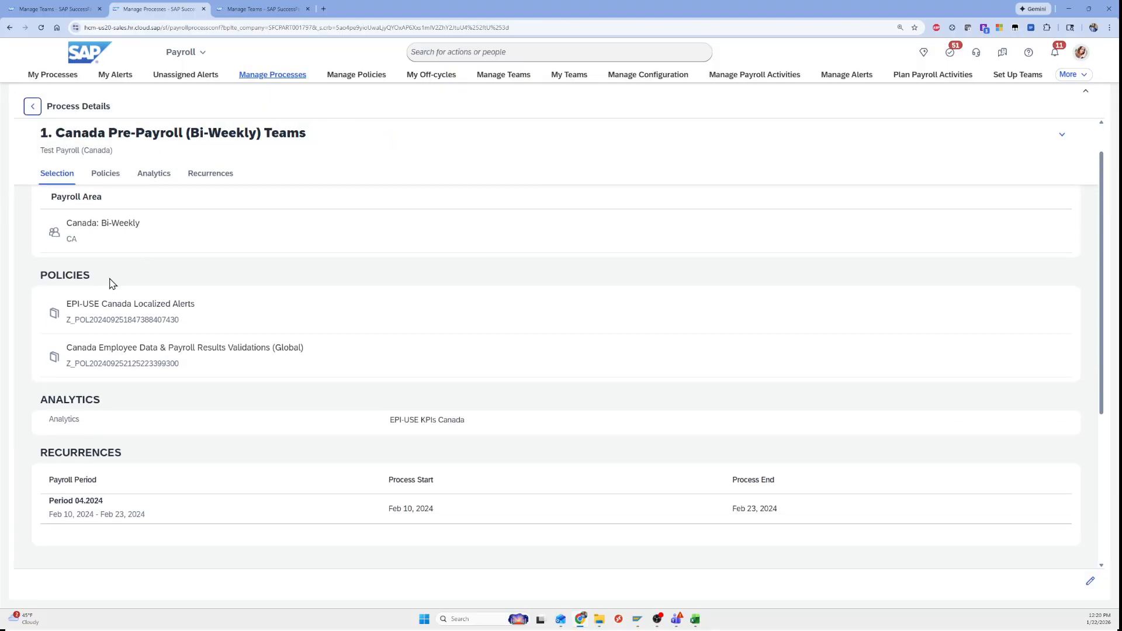
left_click(54, 277)
left_click_drag(70, 304, 215, 308)
left_click(140, 304)
left_click_drag(81, 304, 209, 310)
left_click(209, 310)
left_click_drag(112, 349, 221, 347)
left_click(221, 347)
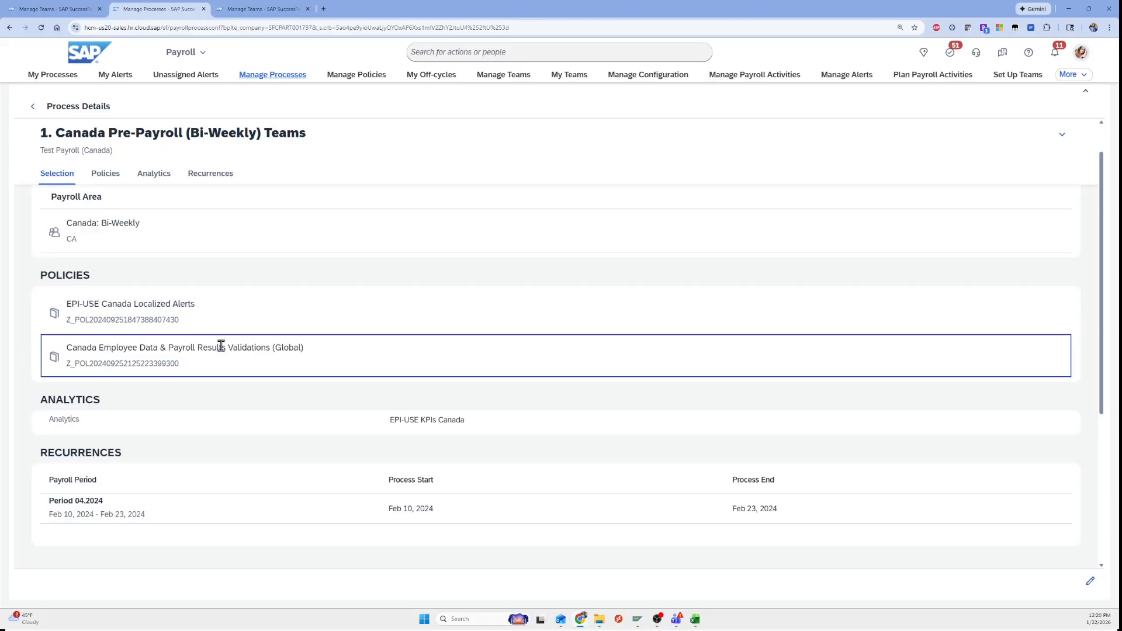
left_click(55, 9)
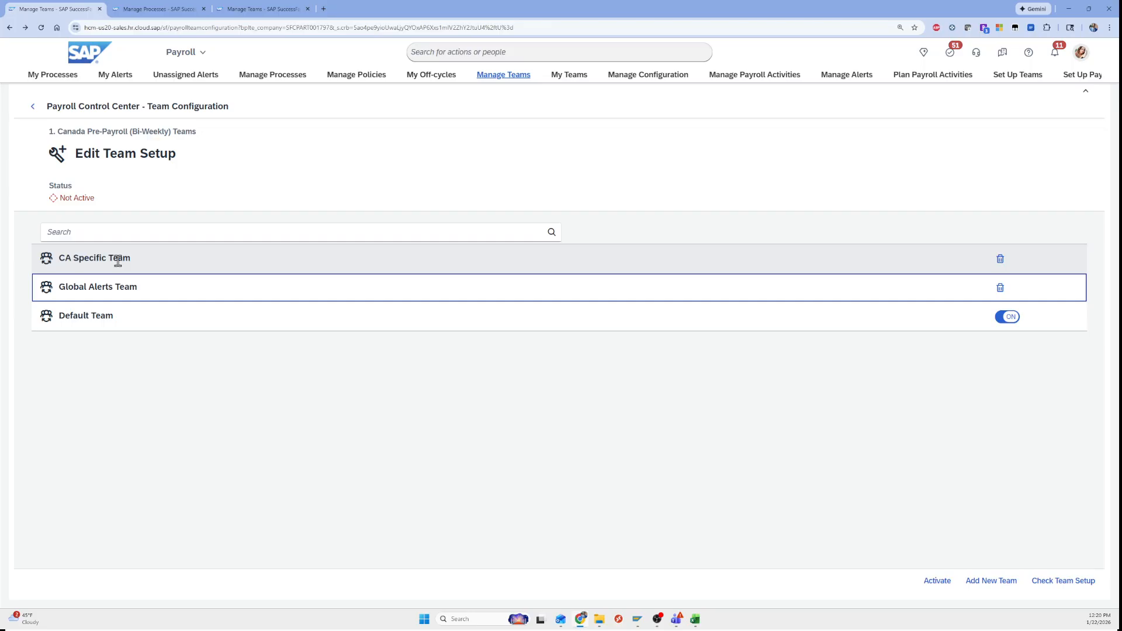
- Turn the Default Team off and activate the Canada Pre-Payroll (Bi-Weekly) setup, confirming the prompt
left_click(1002, 319)
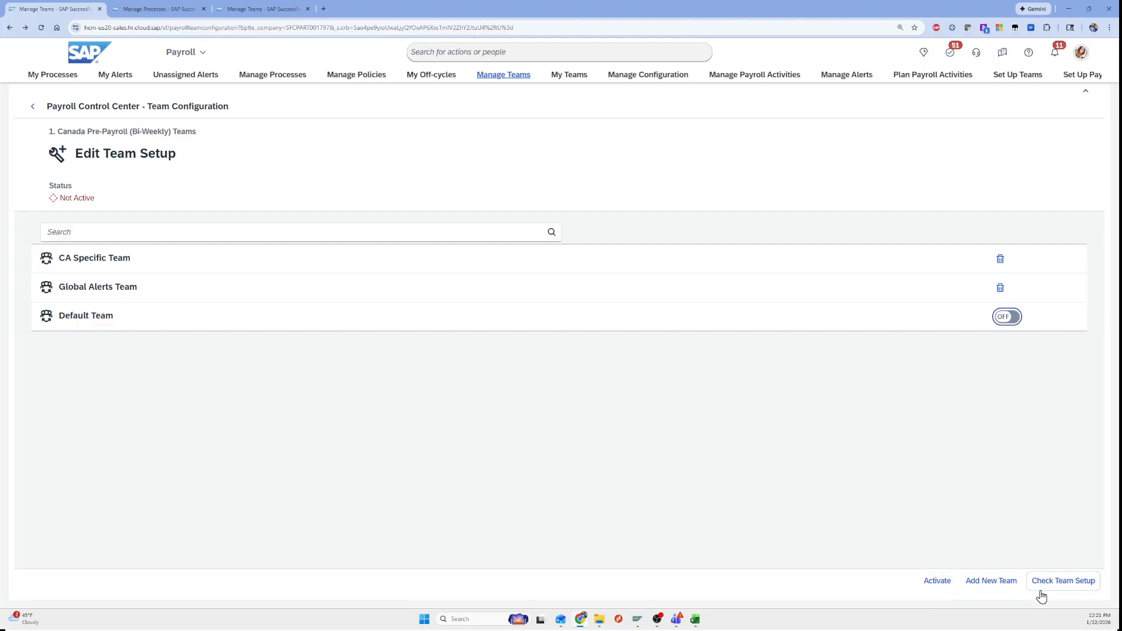
left_click(935, 581)
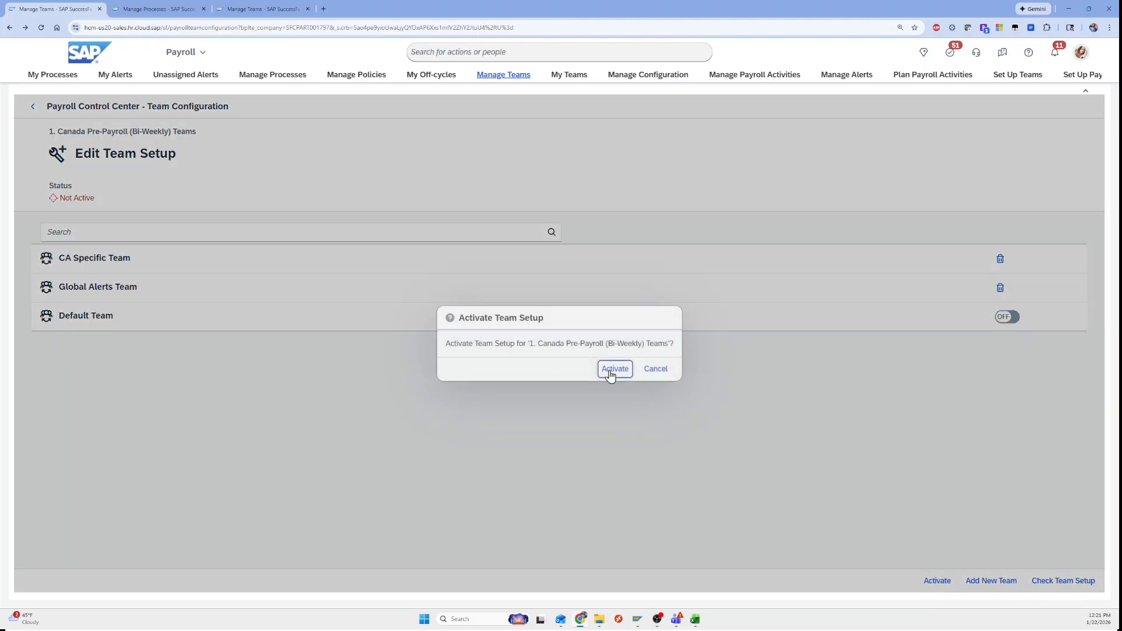
left_click(609, 371)
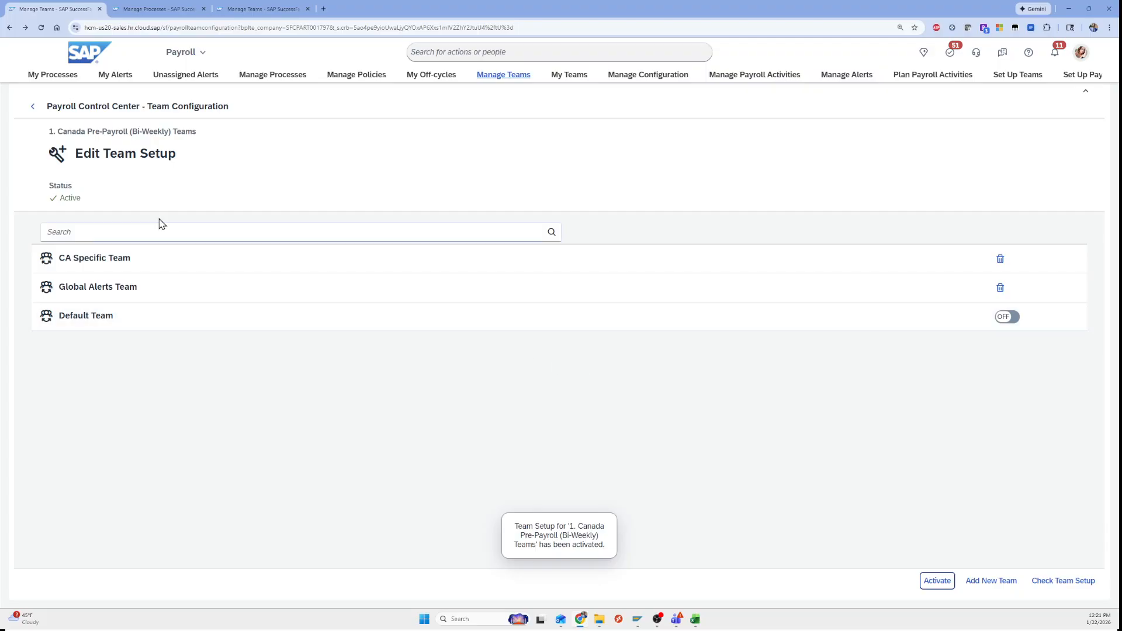
left_click(33, 107)
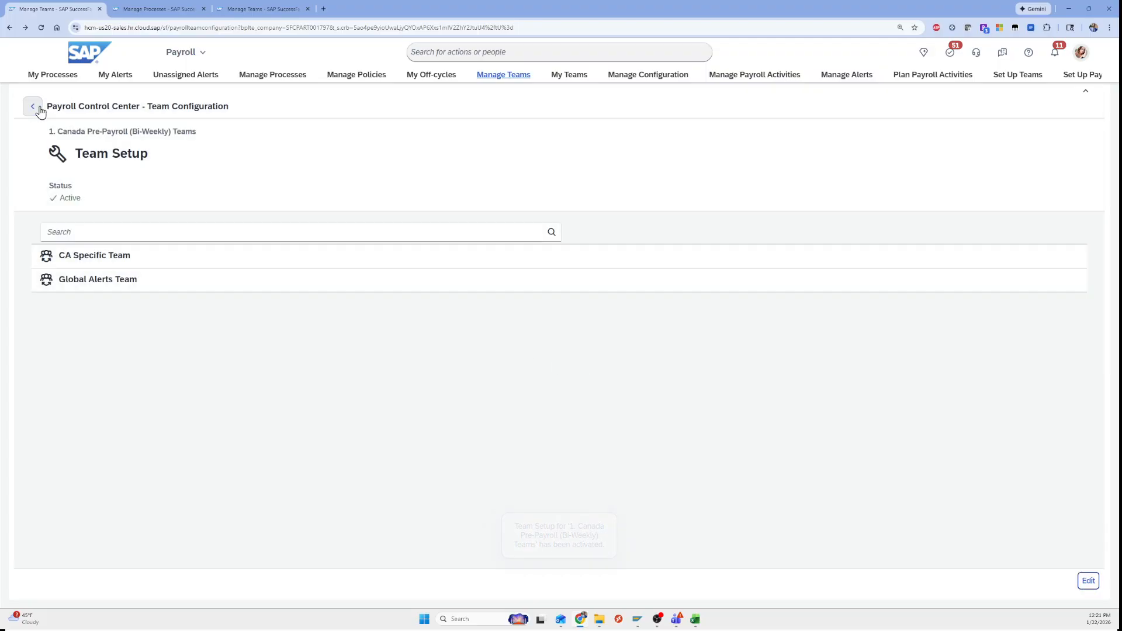